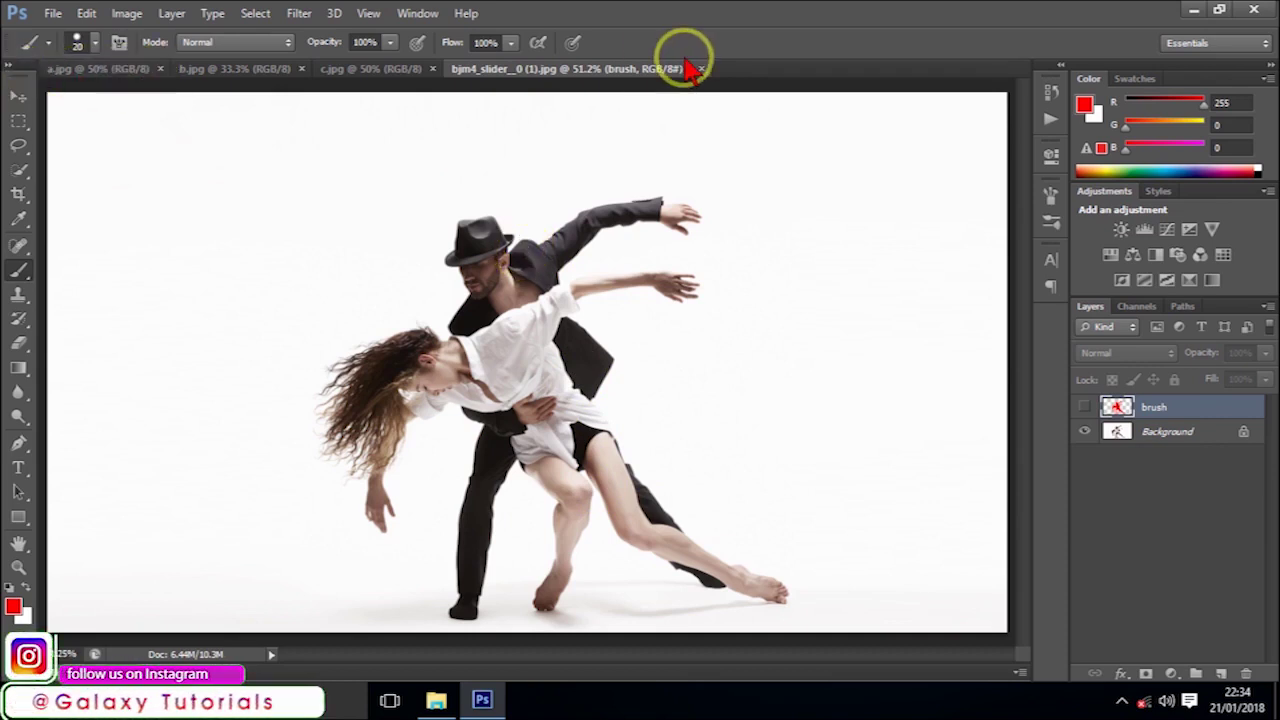
# Step: Show the Actions panel listing the Divide set and open its flyout menu
pyautogui.click(418, 13)
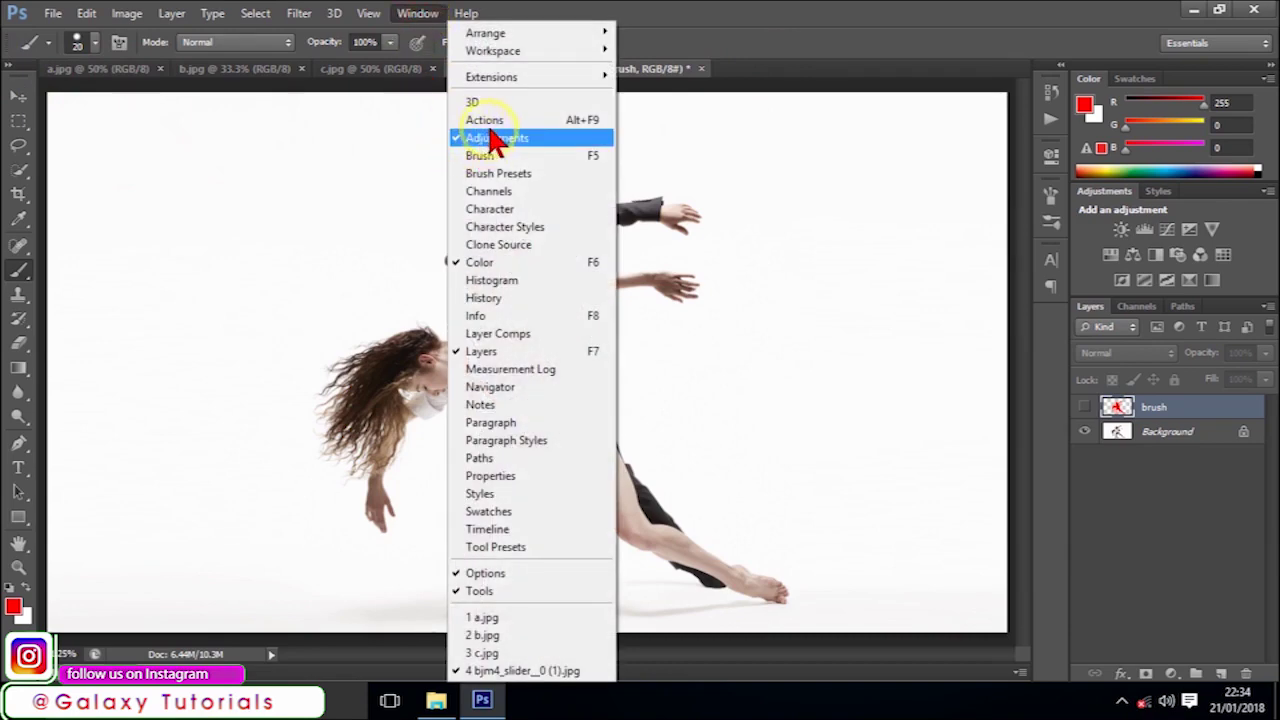
pyautogui.click(487, 120)
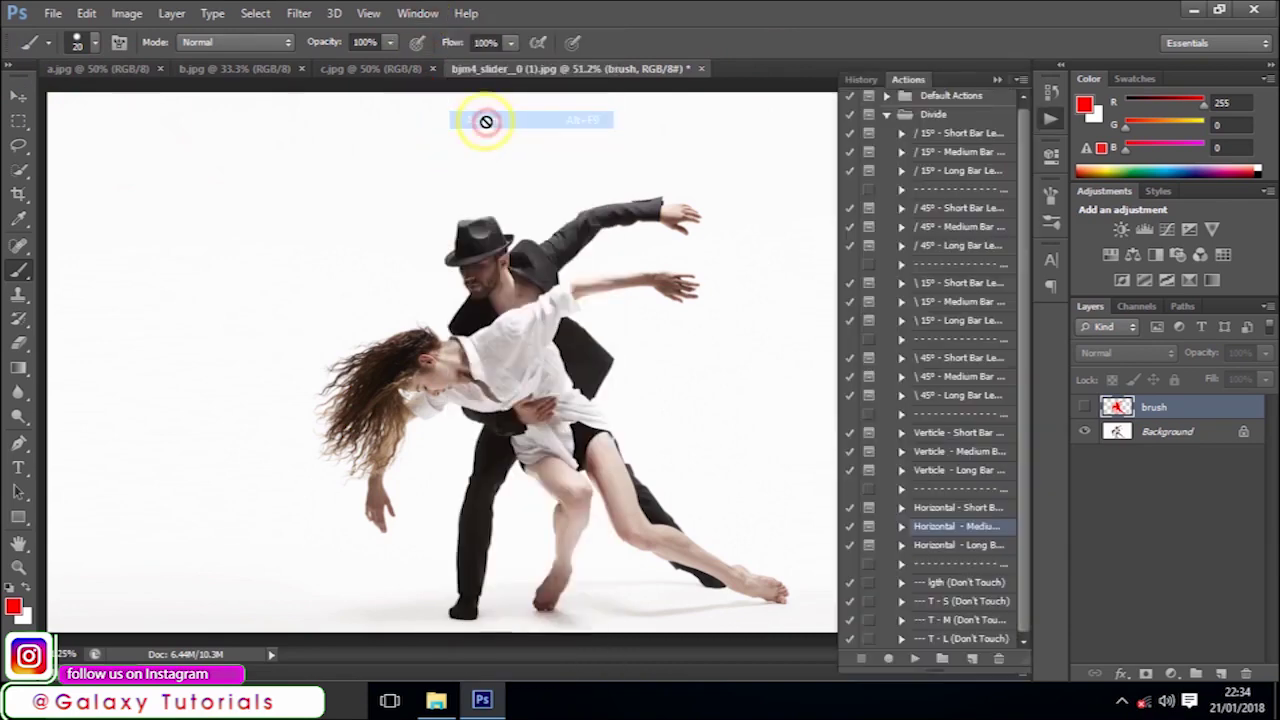
pyautogui.click(1048, 122)
pyautogui.click(1050, 122)
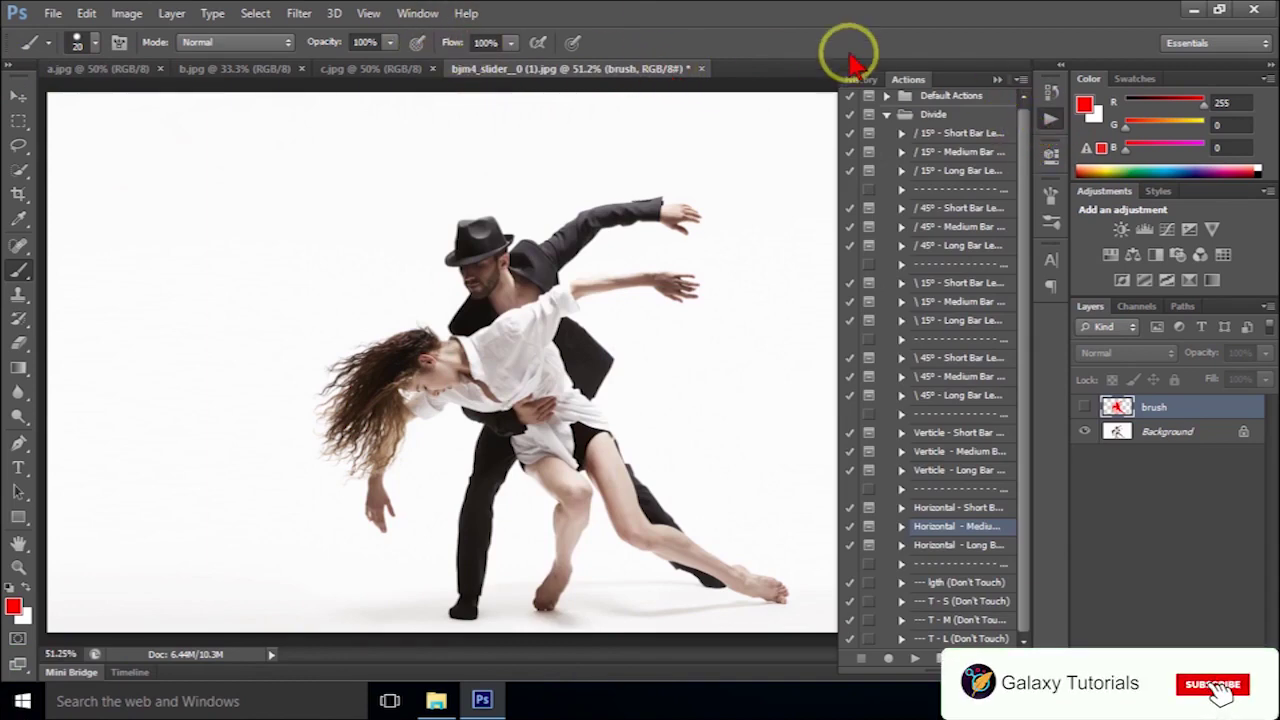
pyautogui.click(417, 13)
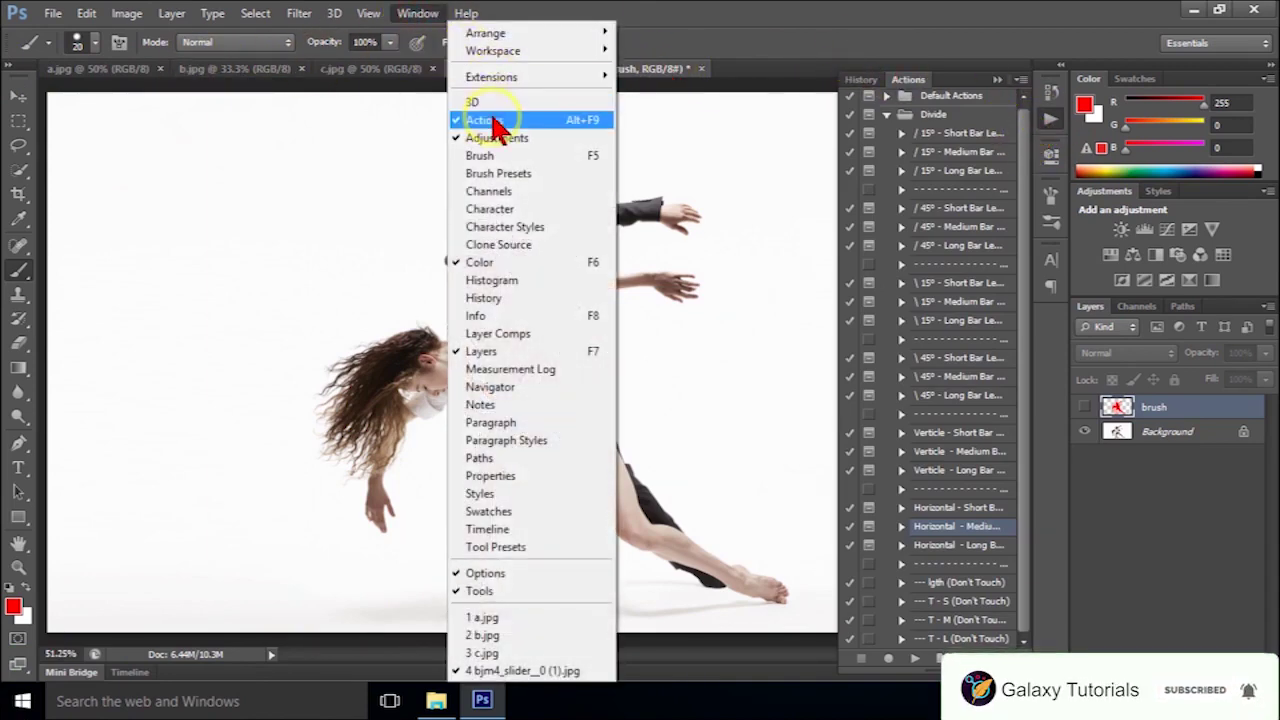
pyautogui.click(485, 120)
pyautogui.click(1048, 120)
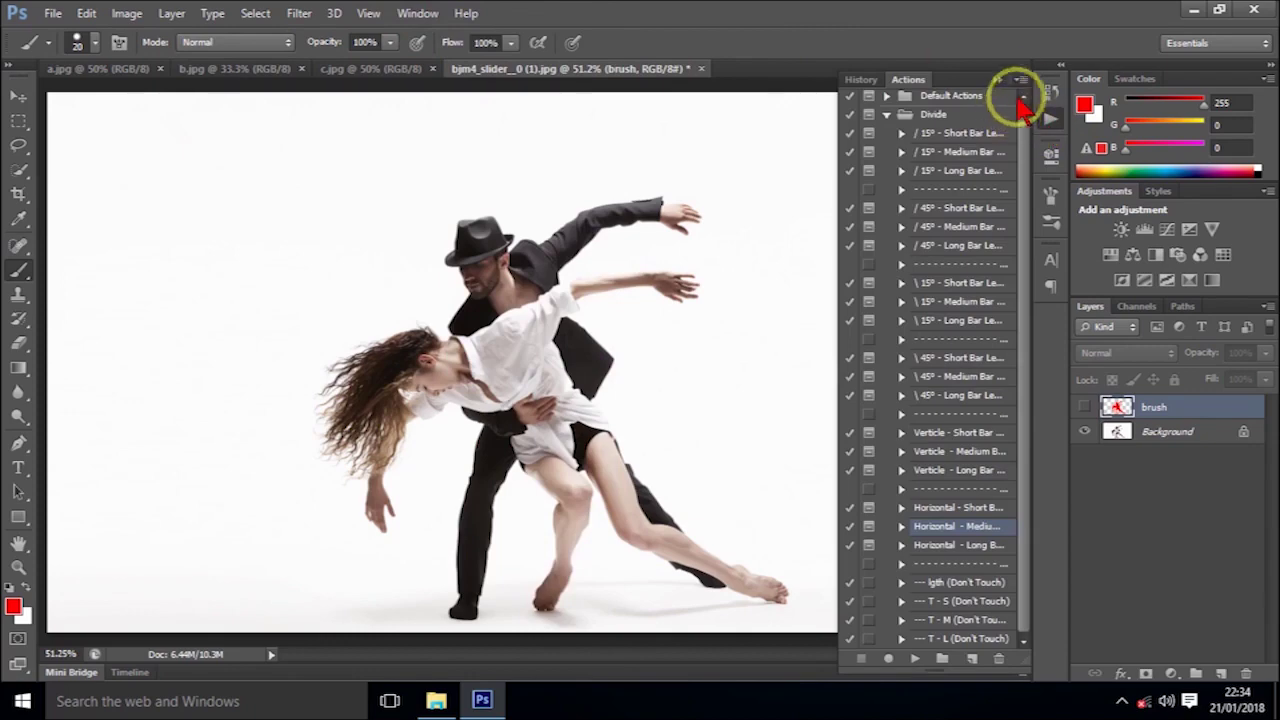
pyautogui.click(1021, 80)
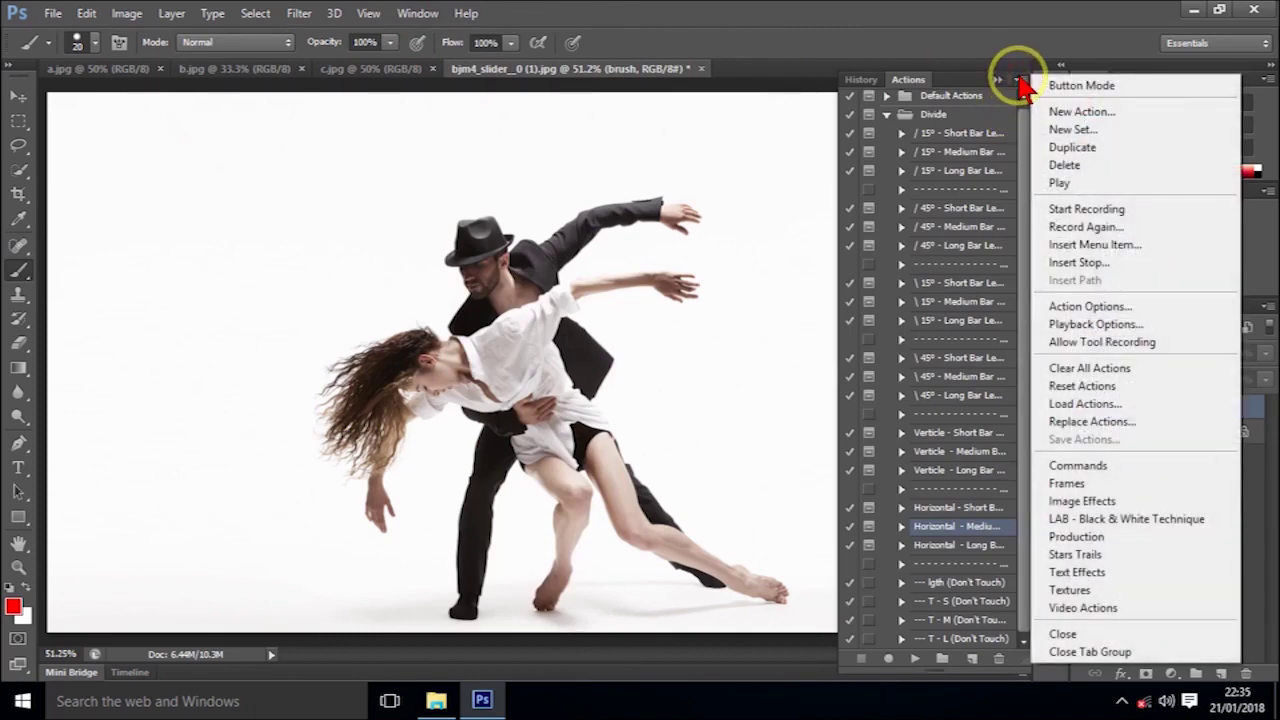
# Step: Load Divide.atn from Local Disk (E:) > Divide Photoshop Action into the Actions panel
pyautogui.click(1068, 405)
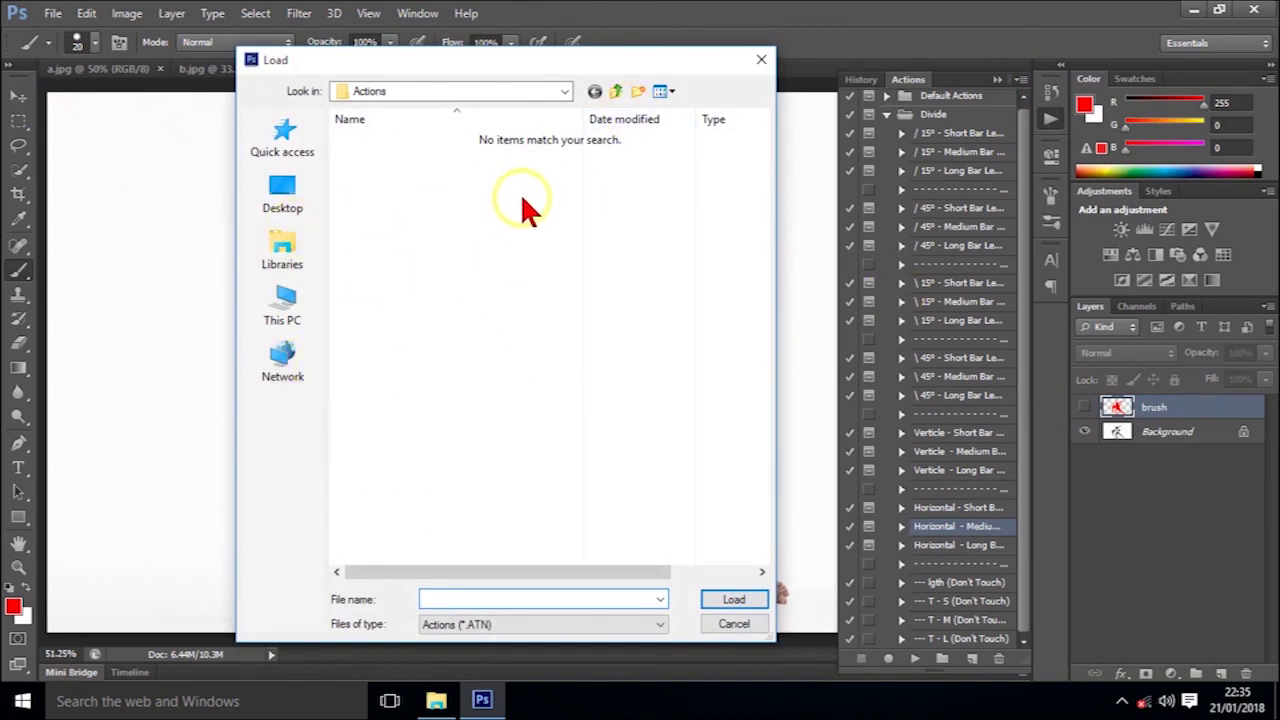
pyautogui.click(310, 291)
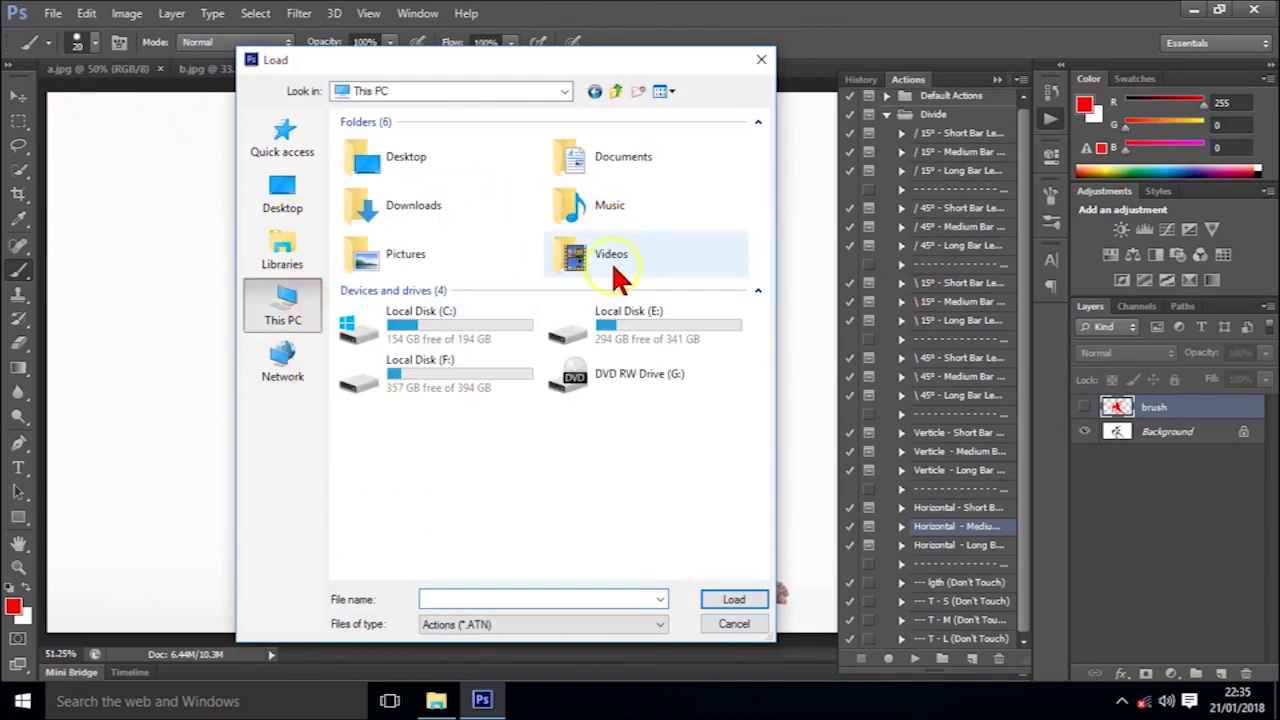
pyautogui.doubleClick(600, 318)
pyautogui.moveTo(762, 278)
pyautogui.mouseDown()
pyautogui.moveTo(770, 383)
pyautogui.moveTo(766, 310)
pyautogui.mouseUp()
pyautogui.doubleClick(375, 270)
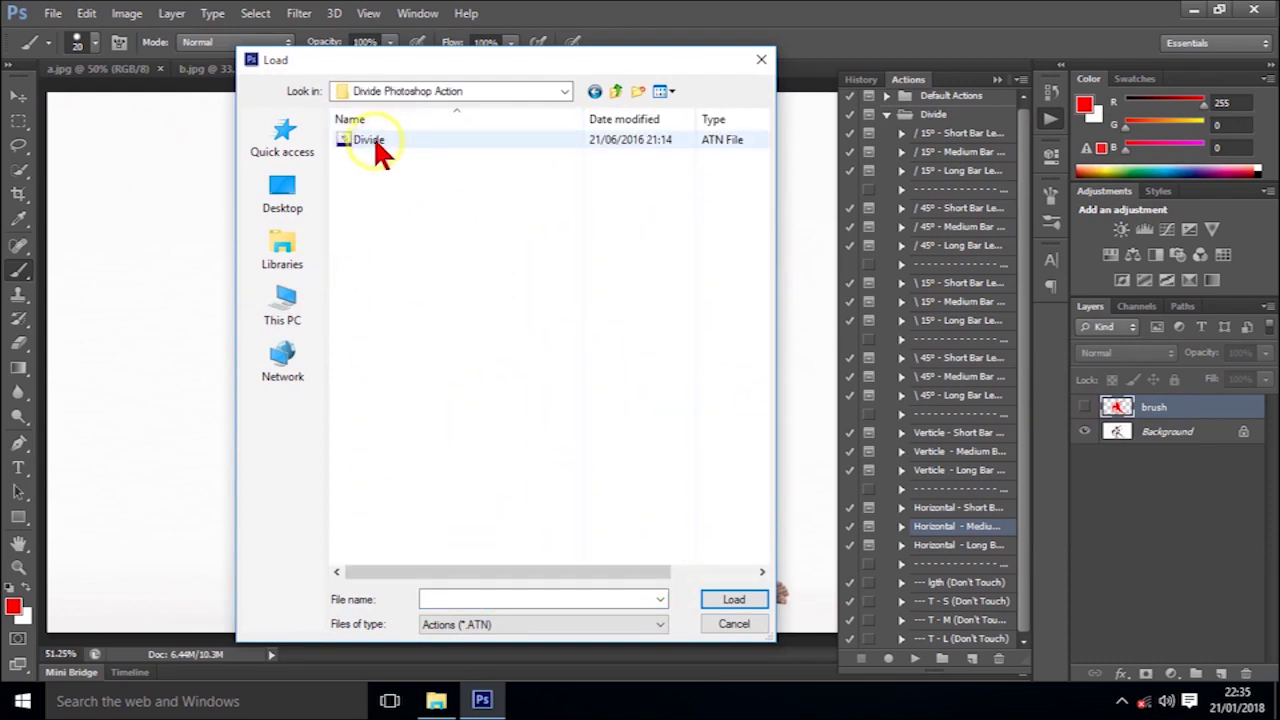
pyautogui.click(376, 140)
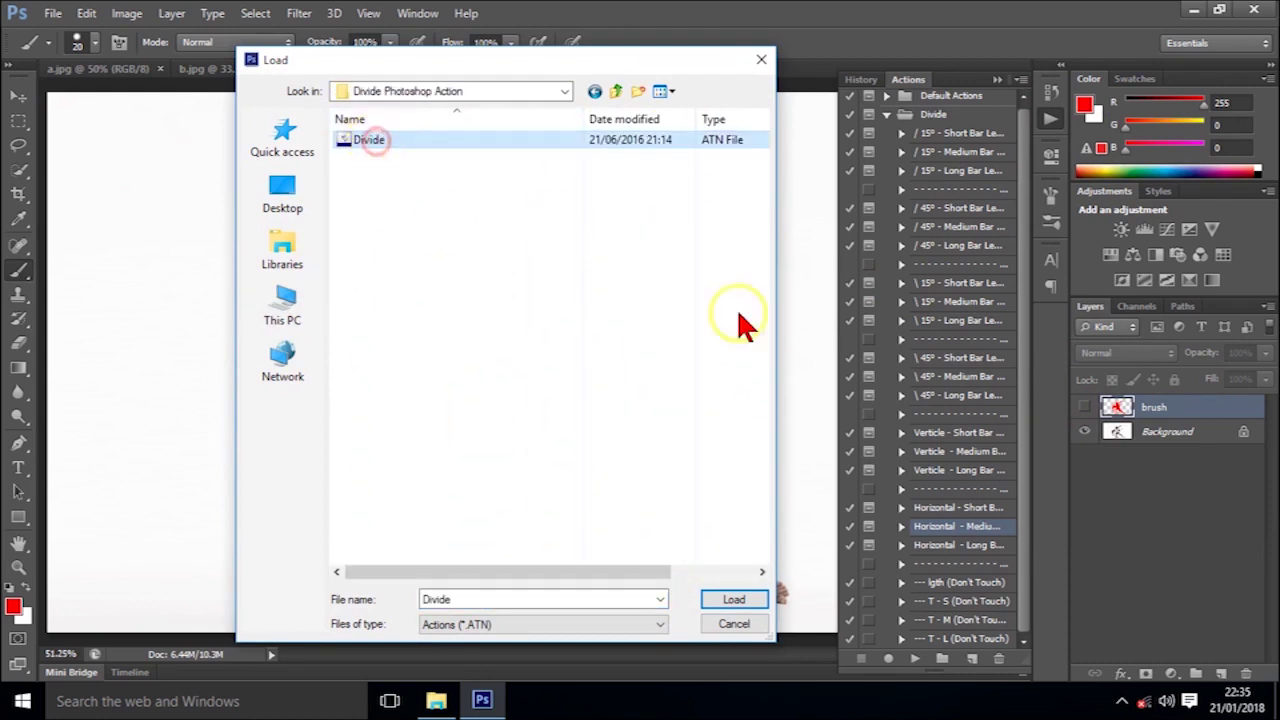
pyautogui.click(735, 602)
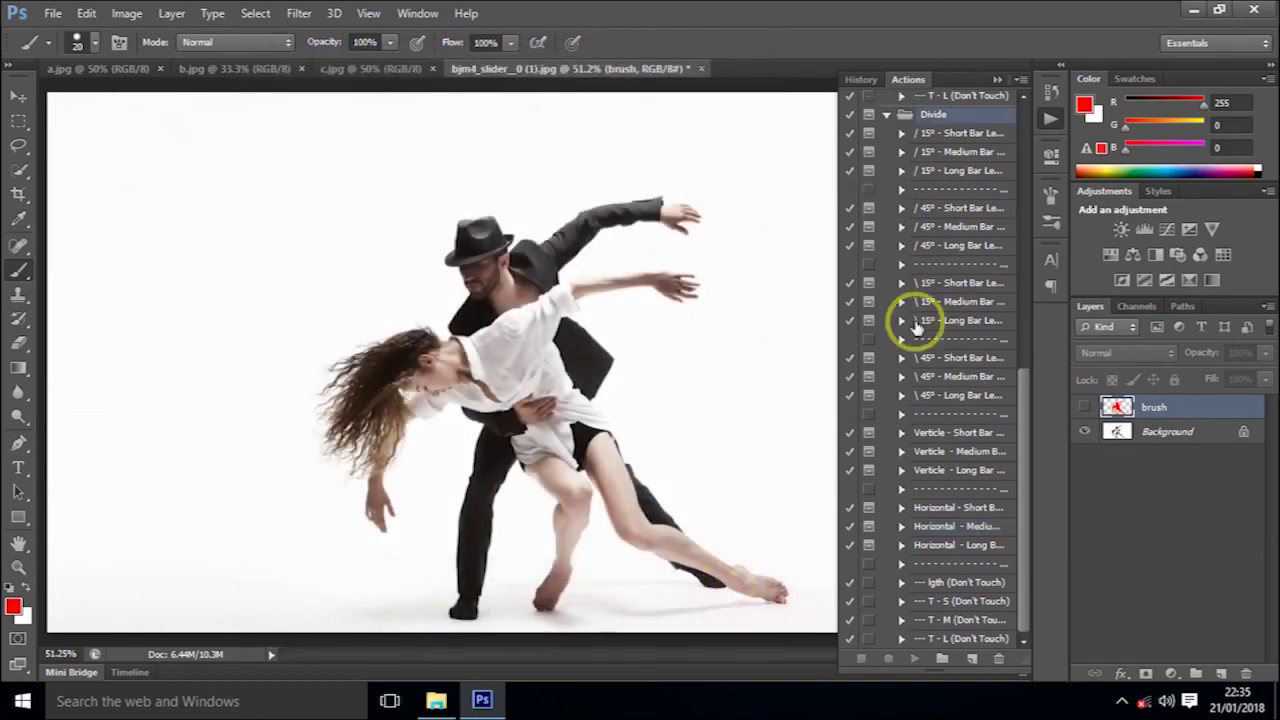
# Step: Show the red brush layer over both dancers and paint extra red across the torso
pyautogui.click(997, 79)
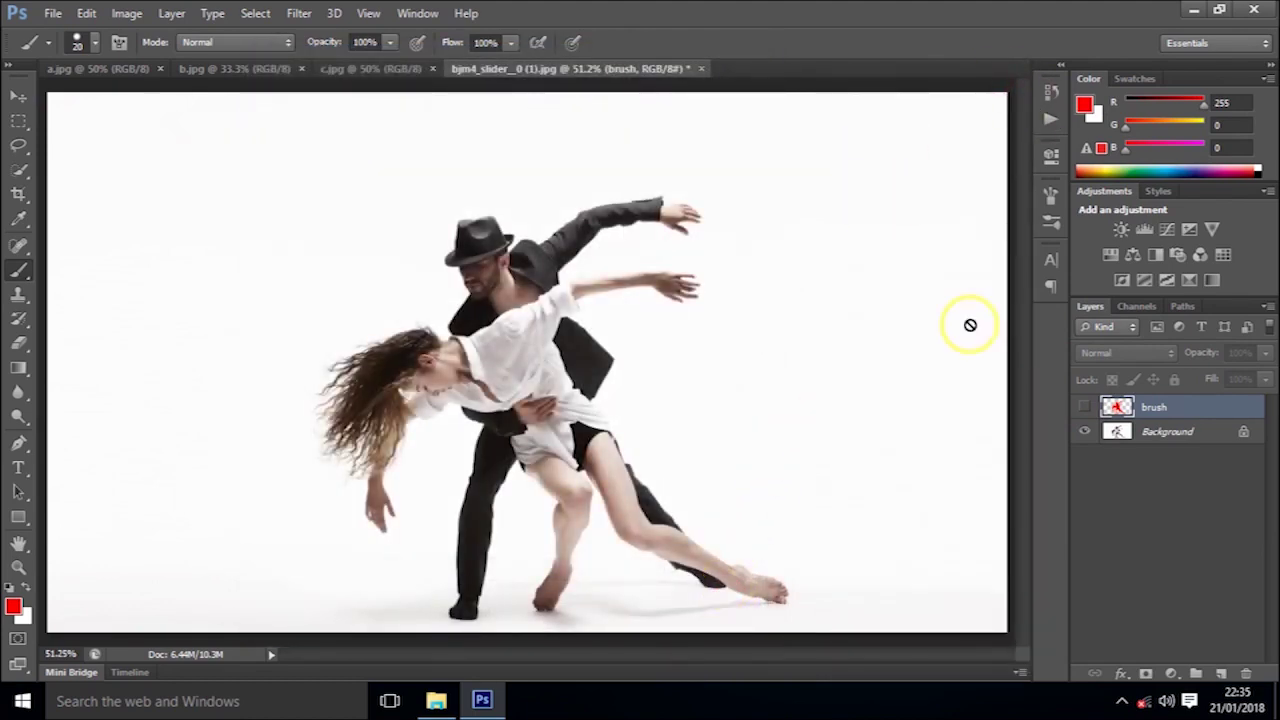
pyautogui.click(1084, 407)
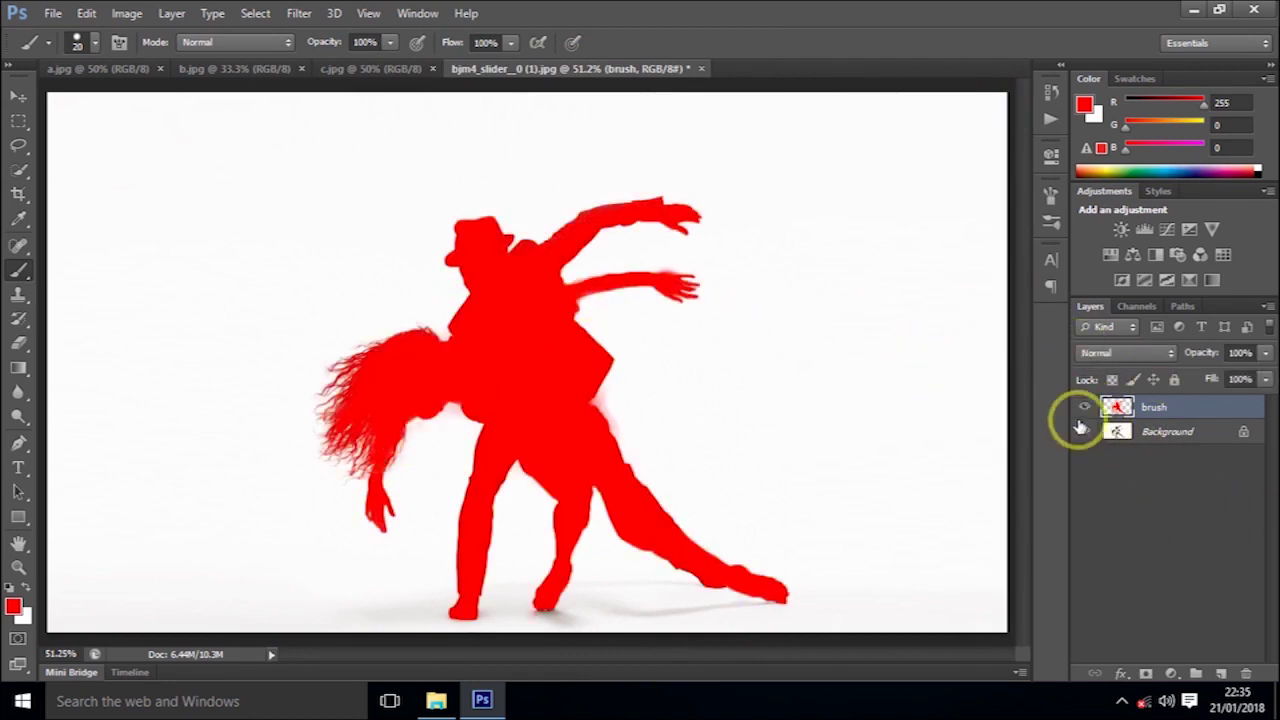
pyautogui.click(503, 337)
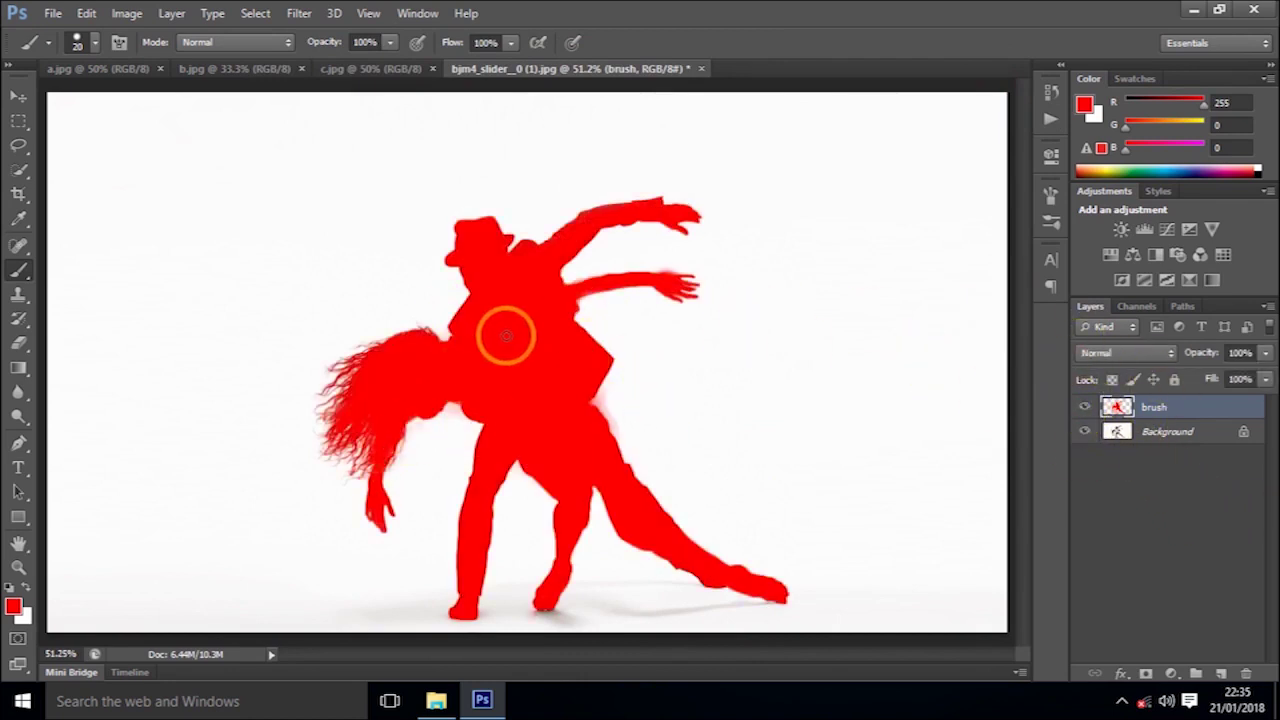
pyautogui.moveTo(512, 337); pyautogui.dragTo(519, 337)
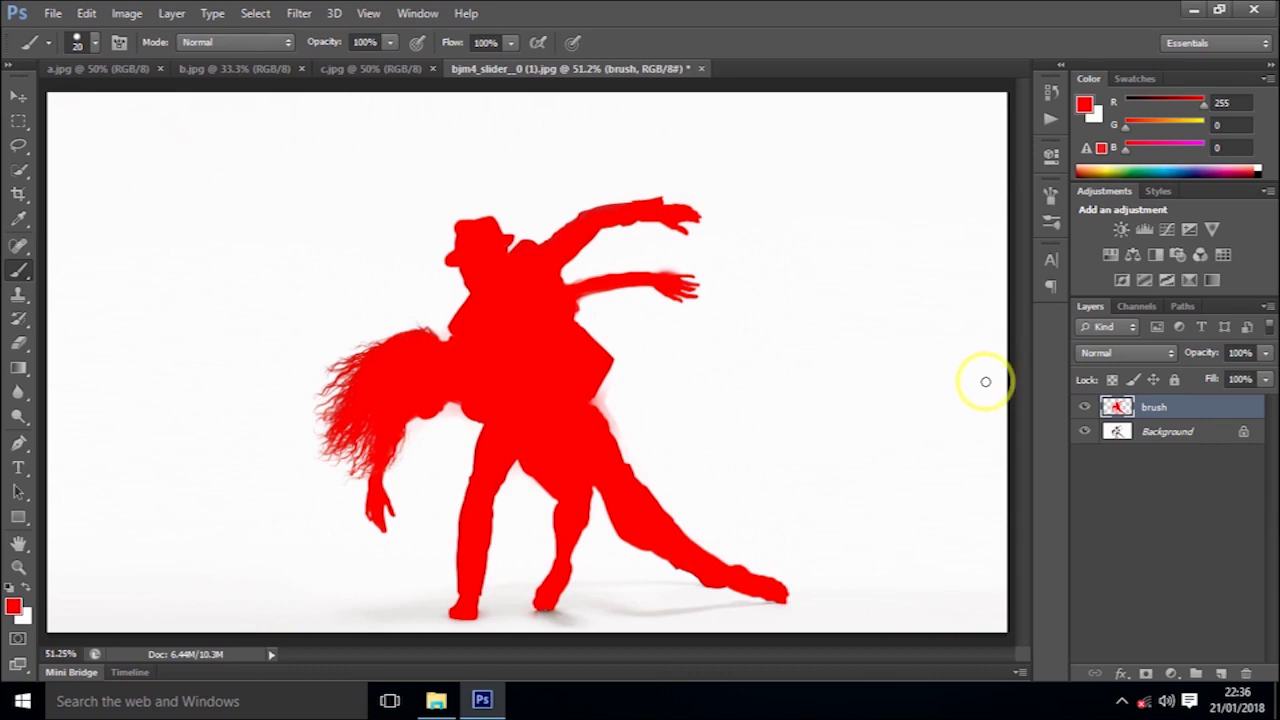
pyautogui.doubleClick(1153, 410)
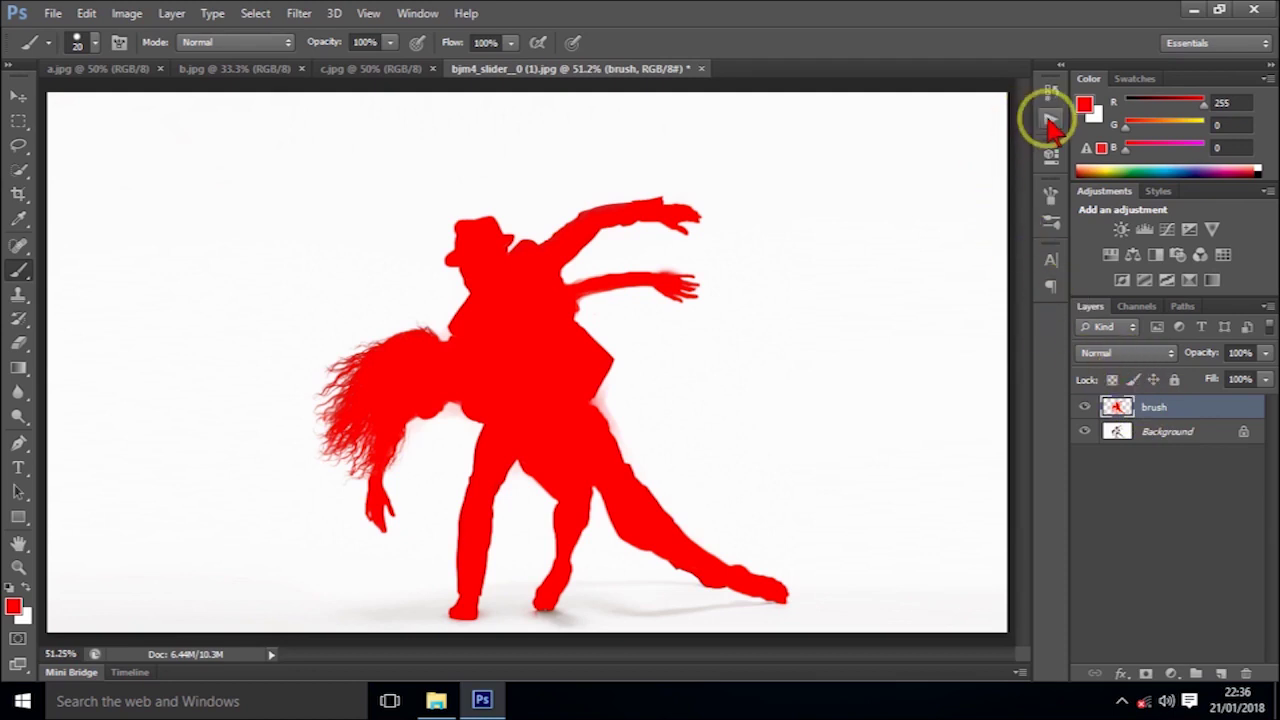
# Step: Select the Divide set's Horizontal - Medium action and play it
pyautogui.click(1050, 118)
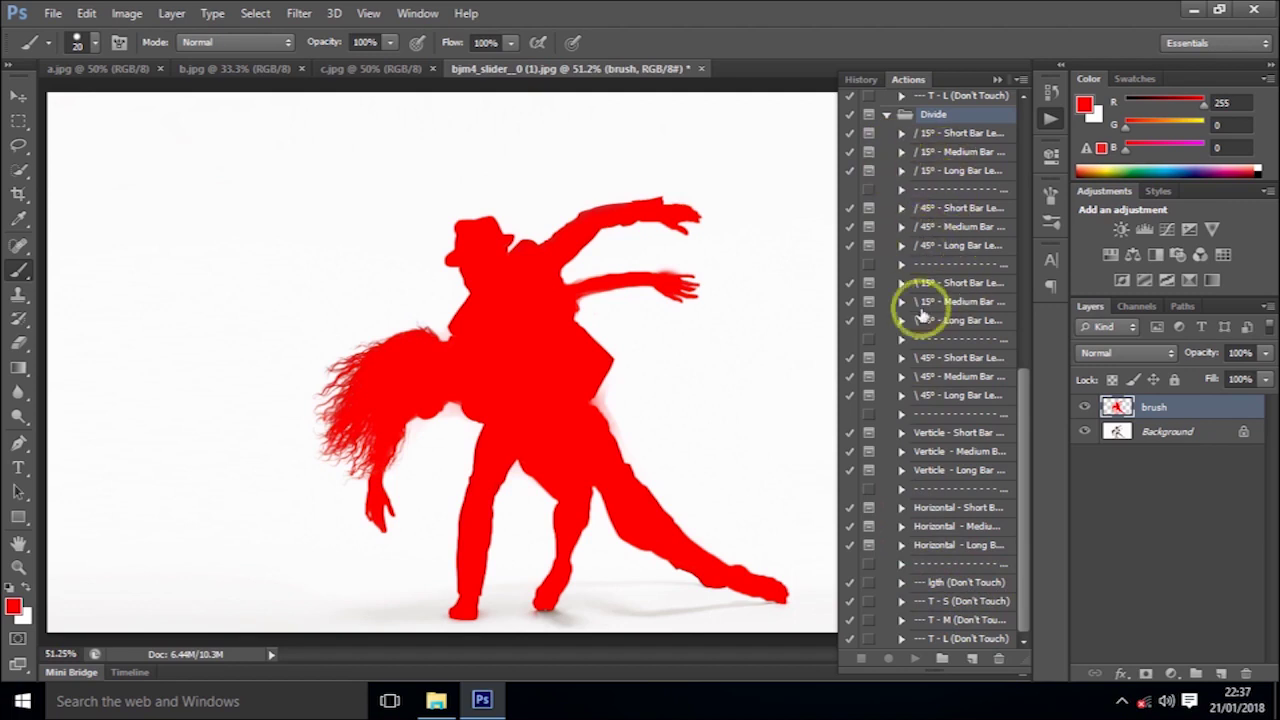
pyautogui.doubleClick(940, 528)
pyautogui.click(902, 526)
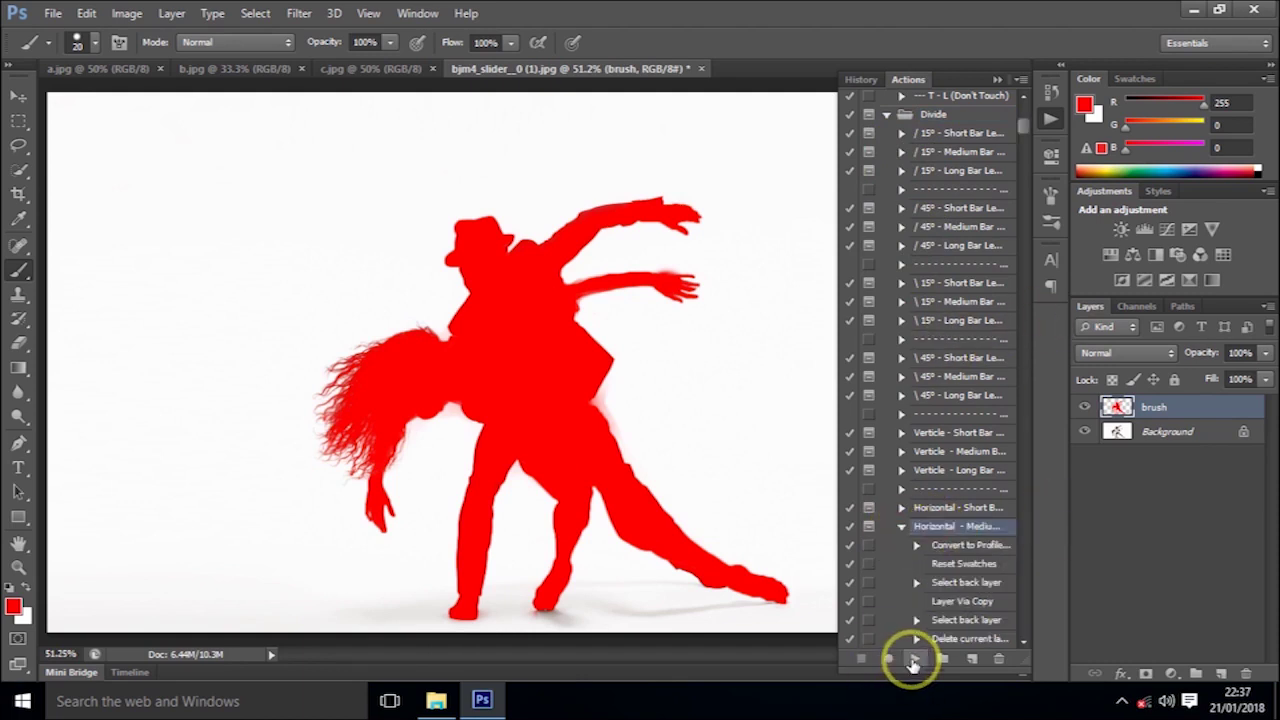
pyautogui.click(914, 660)
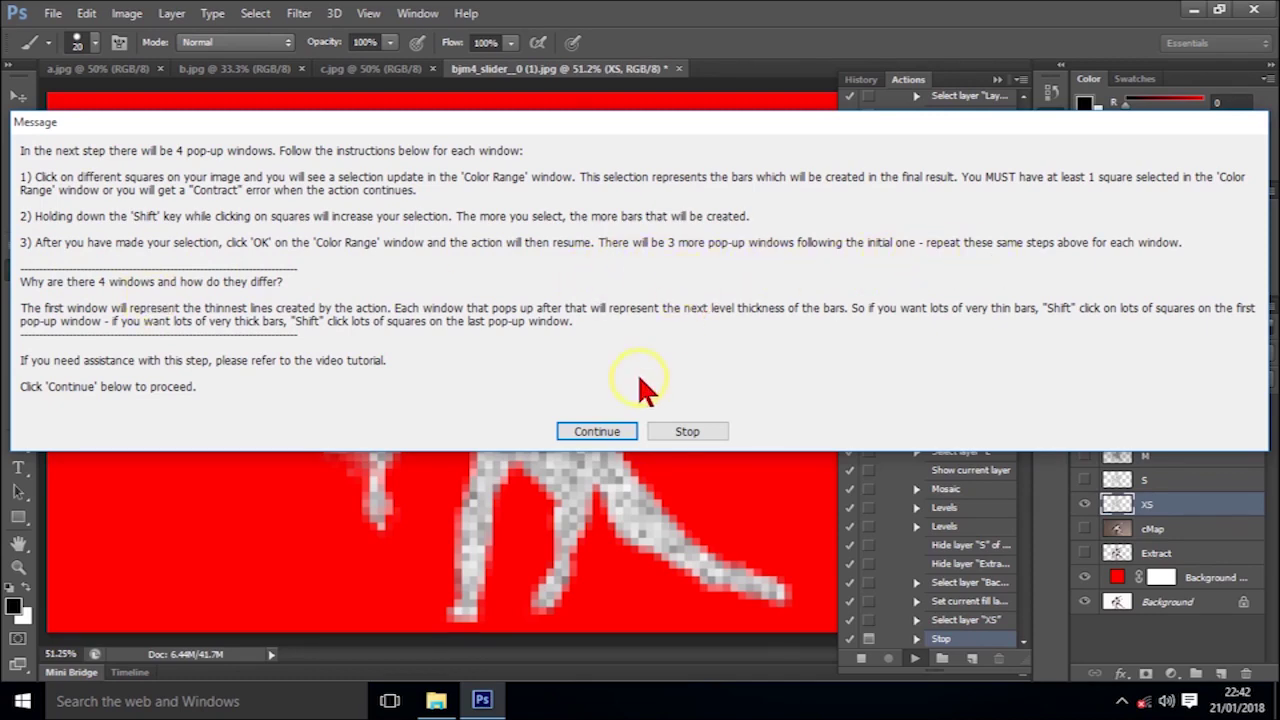
# Step: Continue to Color Range at Fuzziness 1 and Shift-select squares across the pixelated figure
pyautogui.click(598, 431)
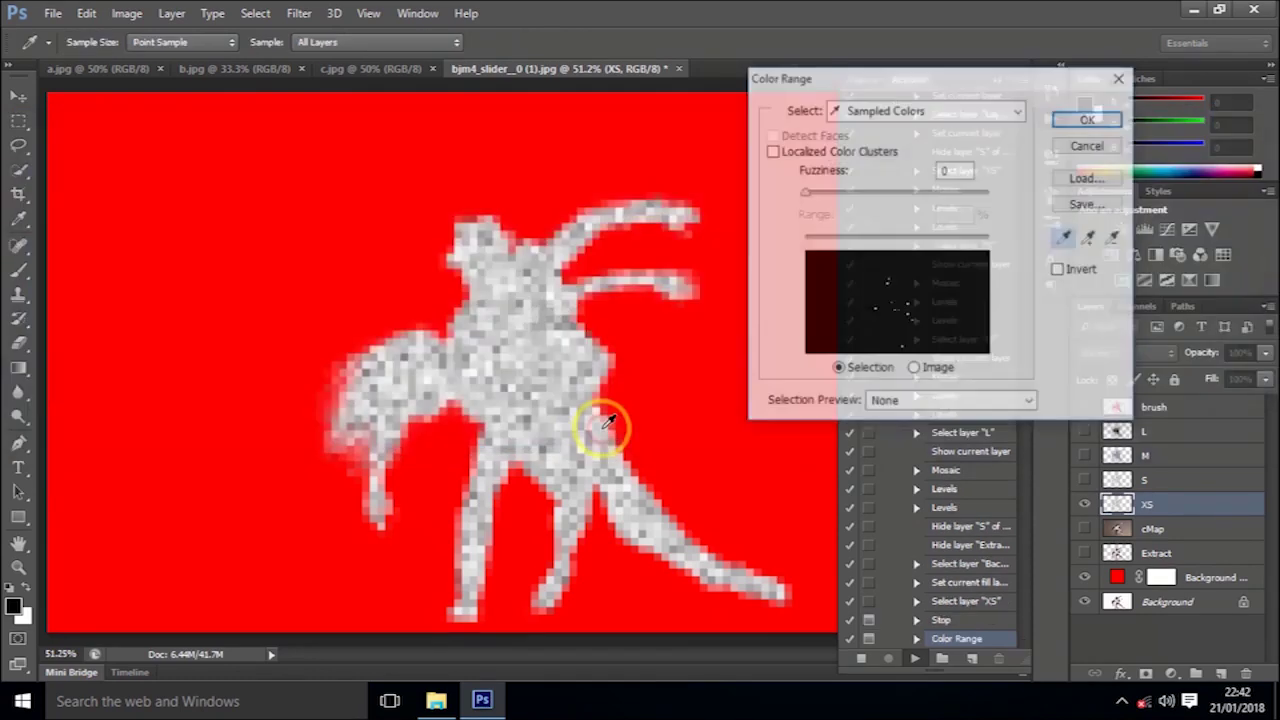
pyautogui.click(945, 170)
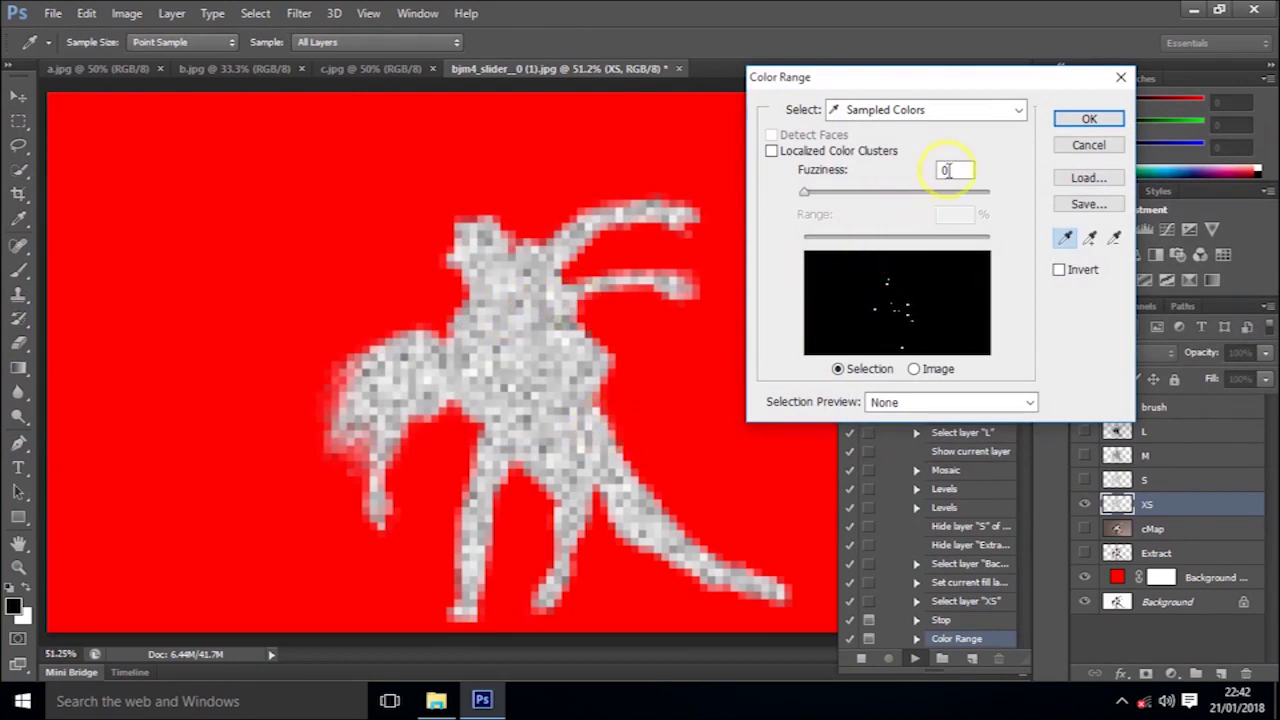
pyautogui.moveTo(952, 175); pyautogui.dragTo(911, 178)
pyautogui.write('1')
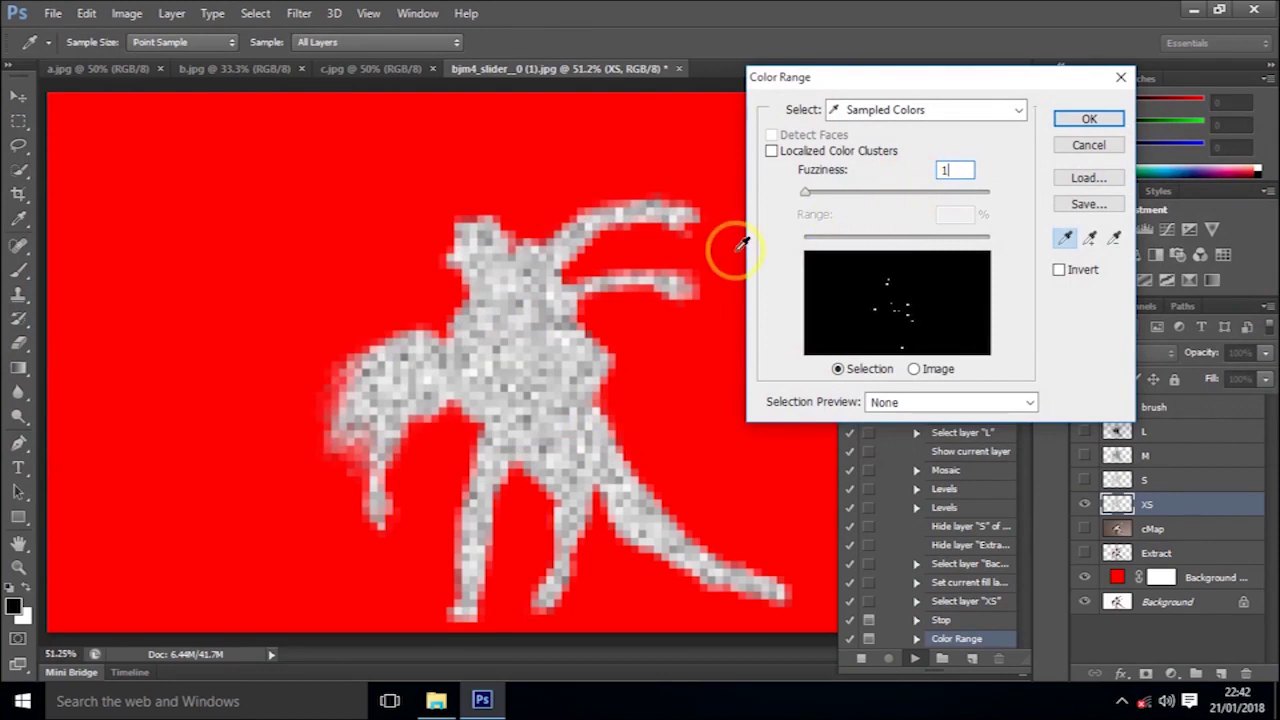
pyautogui.click(541, 325)
pyautogui.click(565, 372)
pyautogui.click(451, 355)
pyautogui.click(521, 364)
pyautogui.click(574, 439)
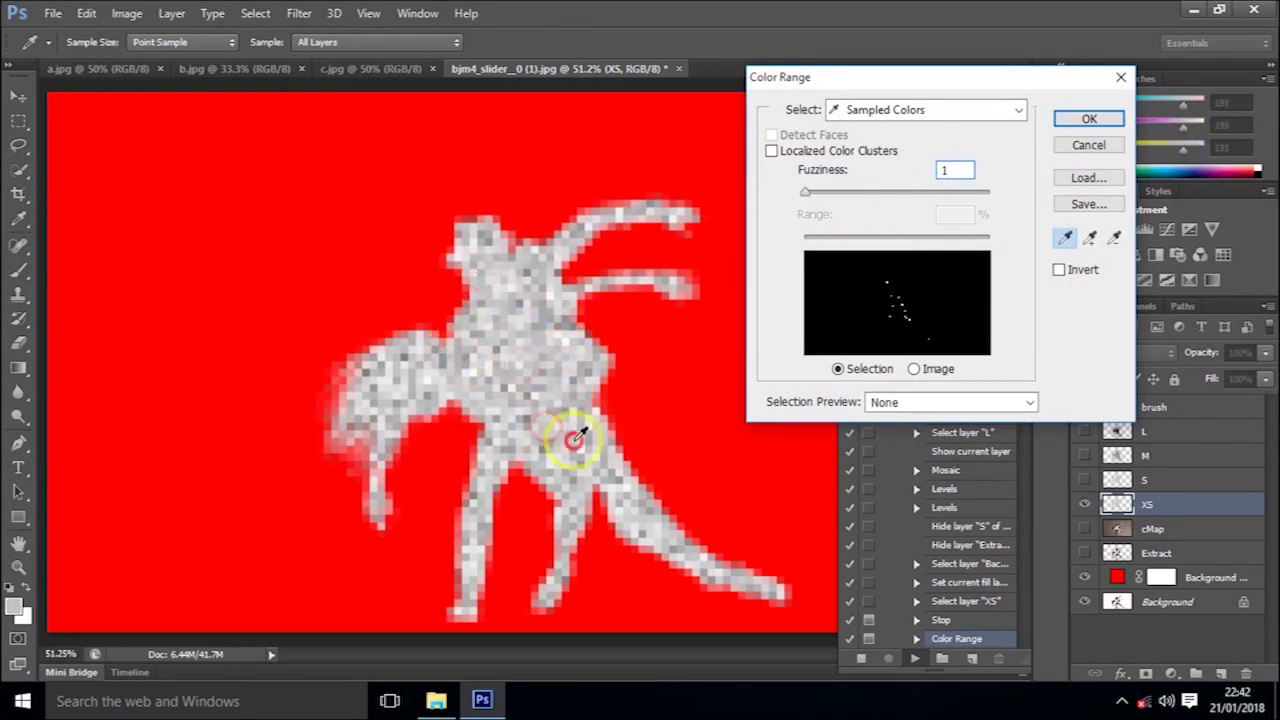
pyautogui.click(535, 398)
pyautogui.click(506, 298)
pyautogui.click(491, 374)
pyautogui.click(590, 460)
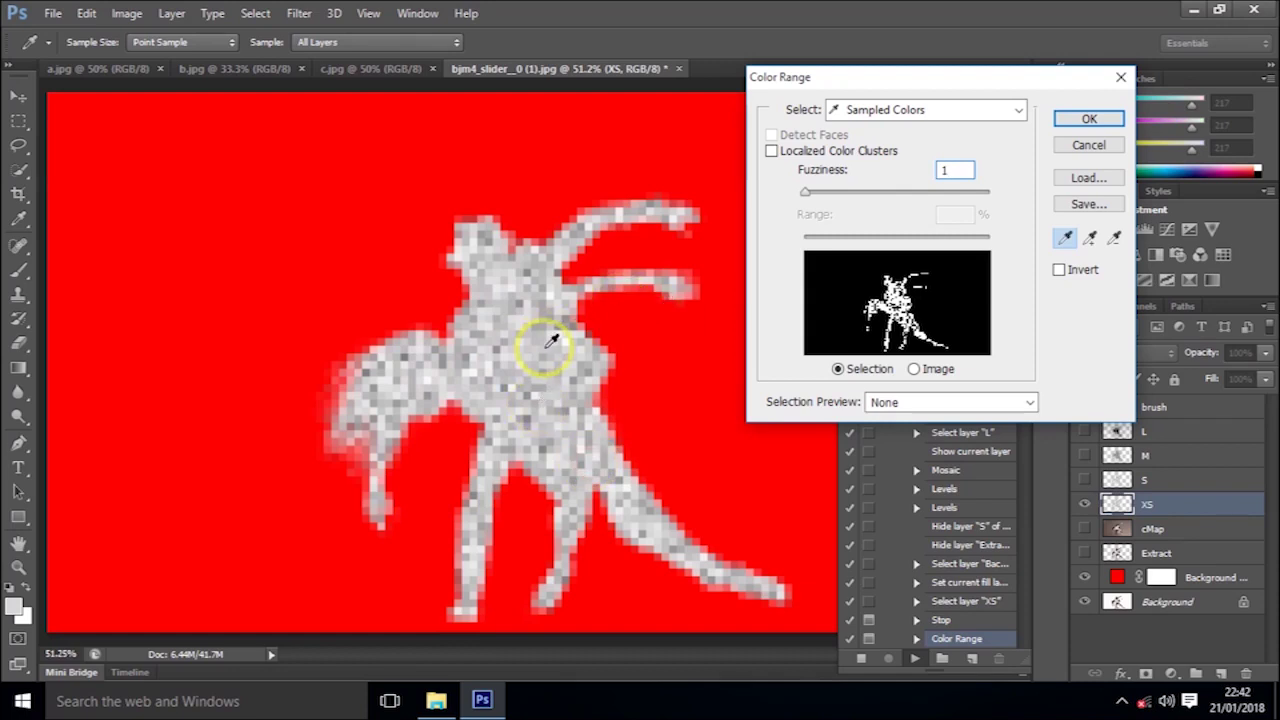
# Step: Resample the figure, add the hair-area squares, and confirm the XS selection
pyautogui.click(513, 305)
pyautogui.click(508, 286)
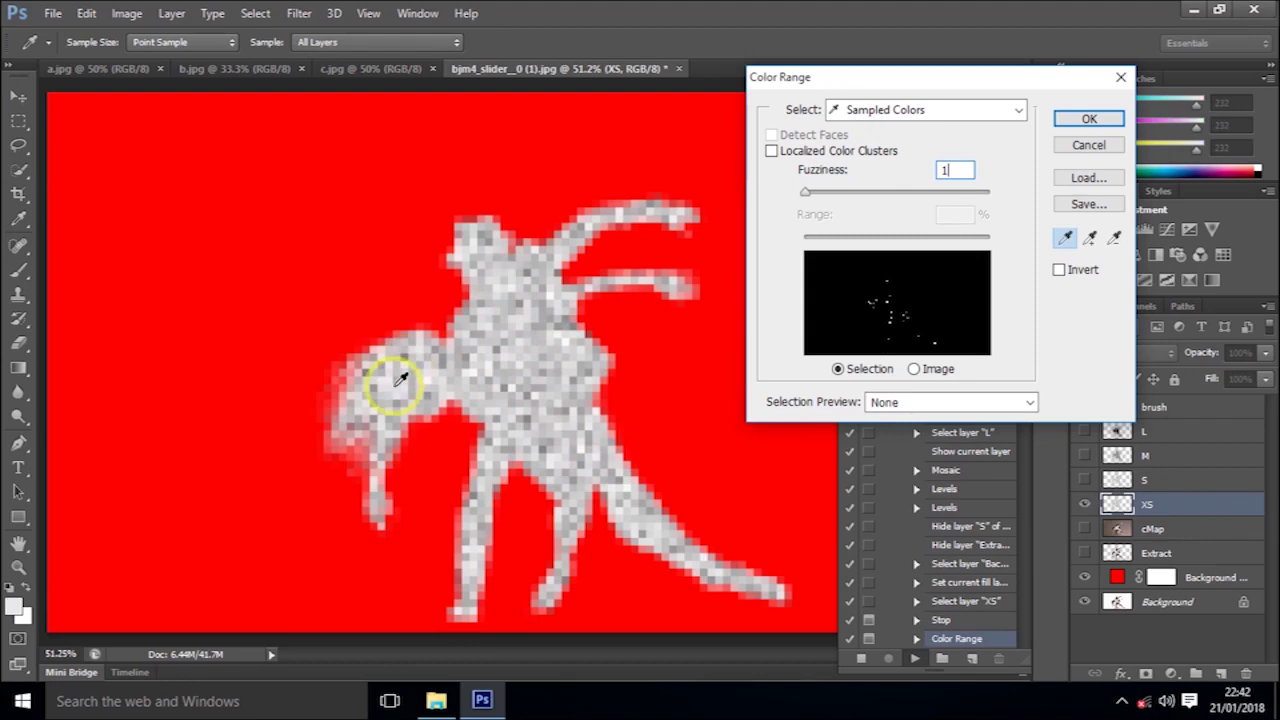
pyautogui.click(403, 404)
pyautogui.click(552, 422)
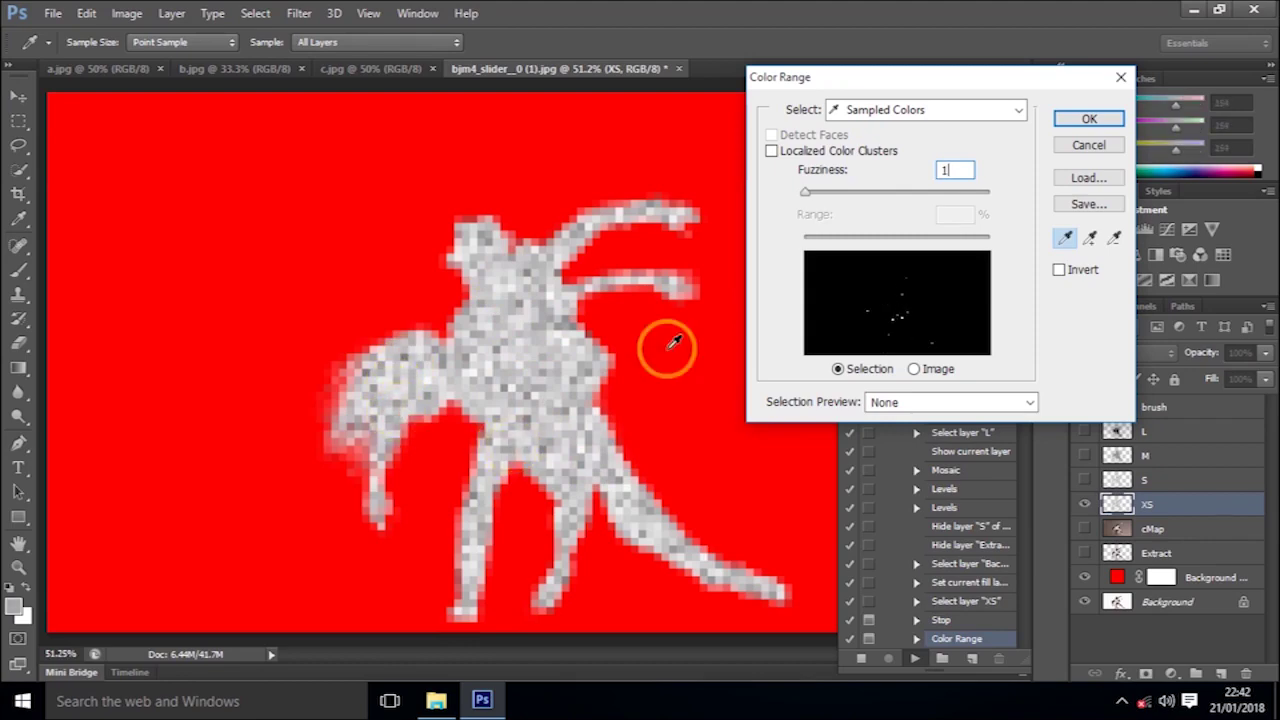
pyautogui.click(1087, 122)
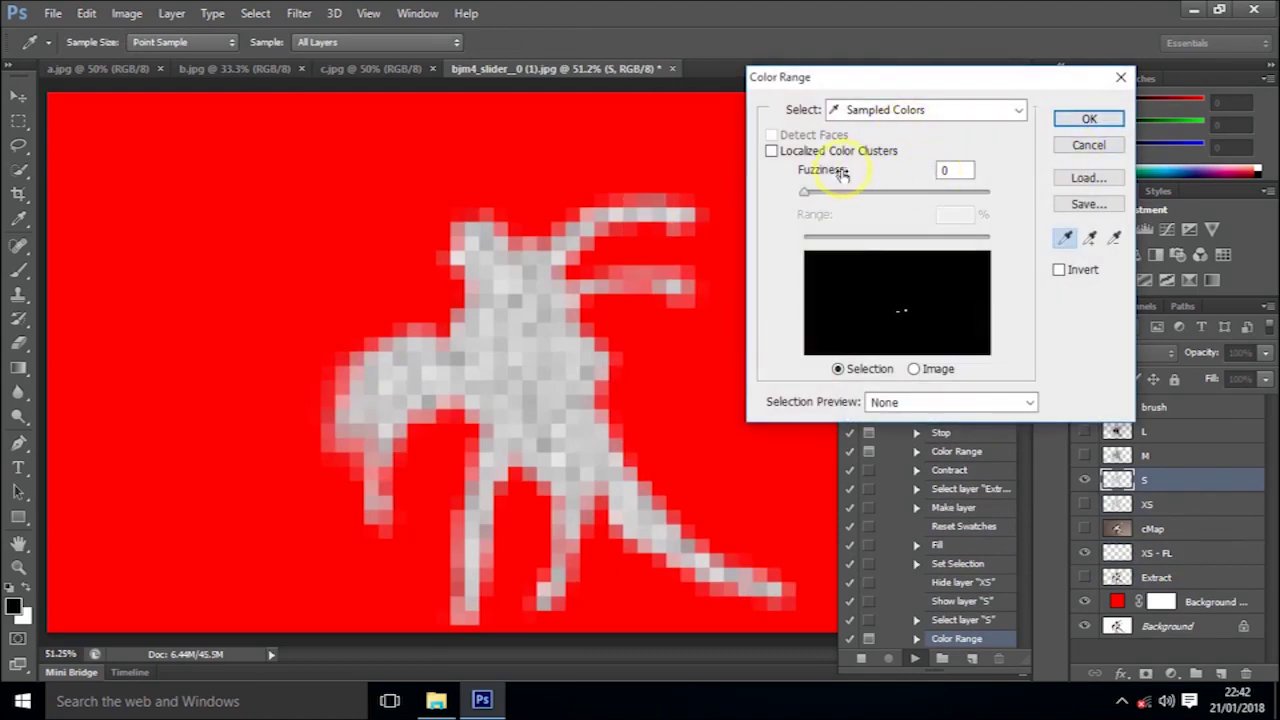
# Step: Sample the pale figure on layer S at Fuzziness 1 and confirm
pyautogui.write('1')
pyautogui.click(515, 318)
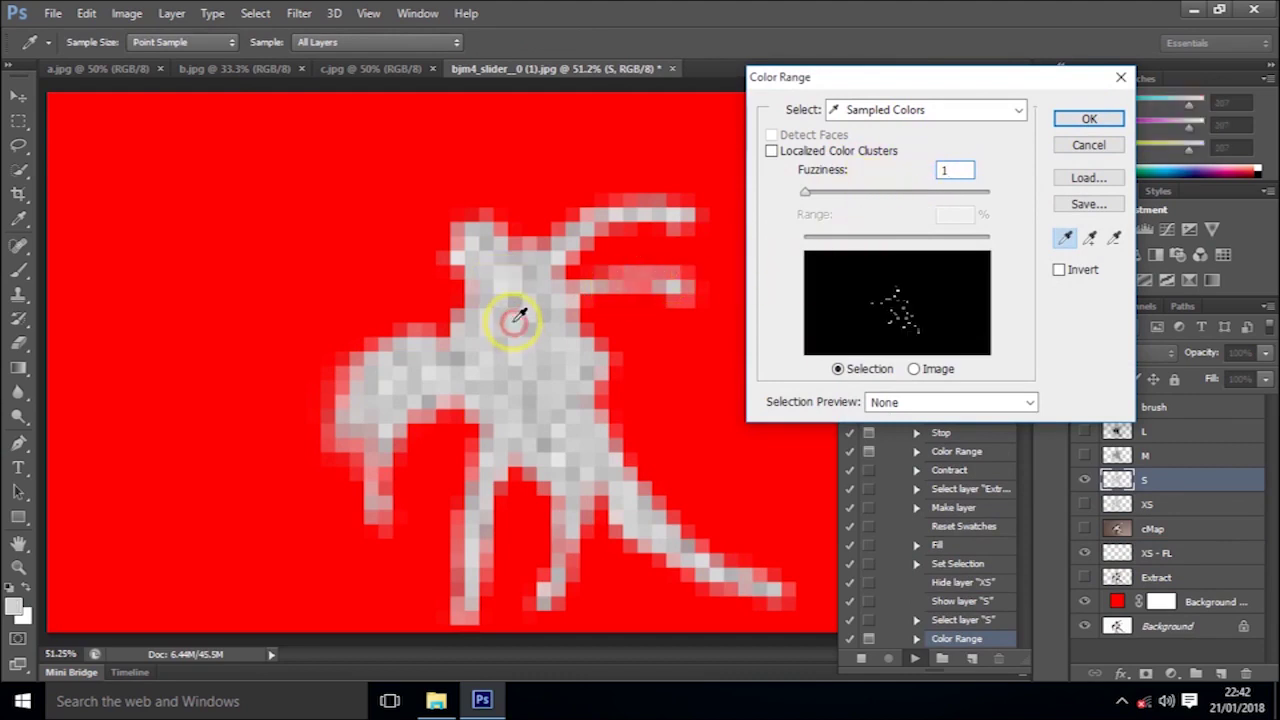
pyautogui.click(519, 270)
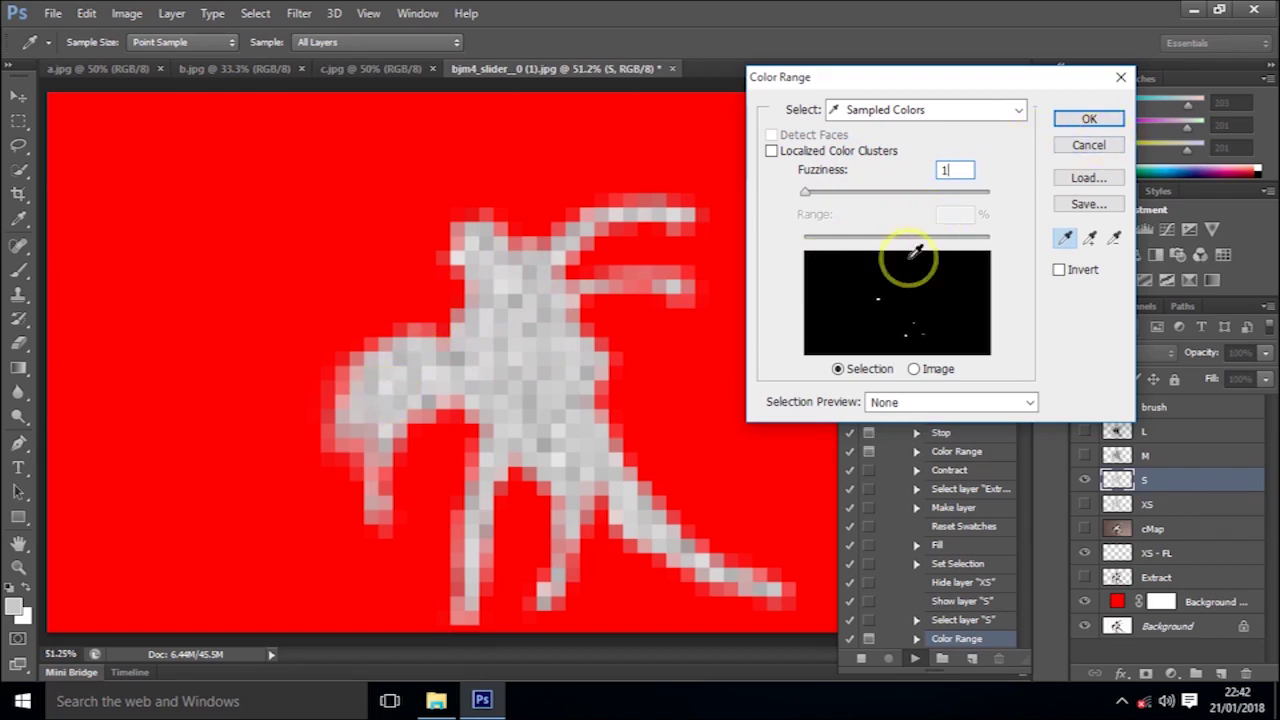
pyautogui.click(1087, 120)
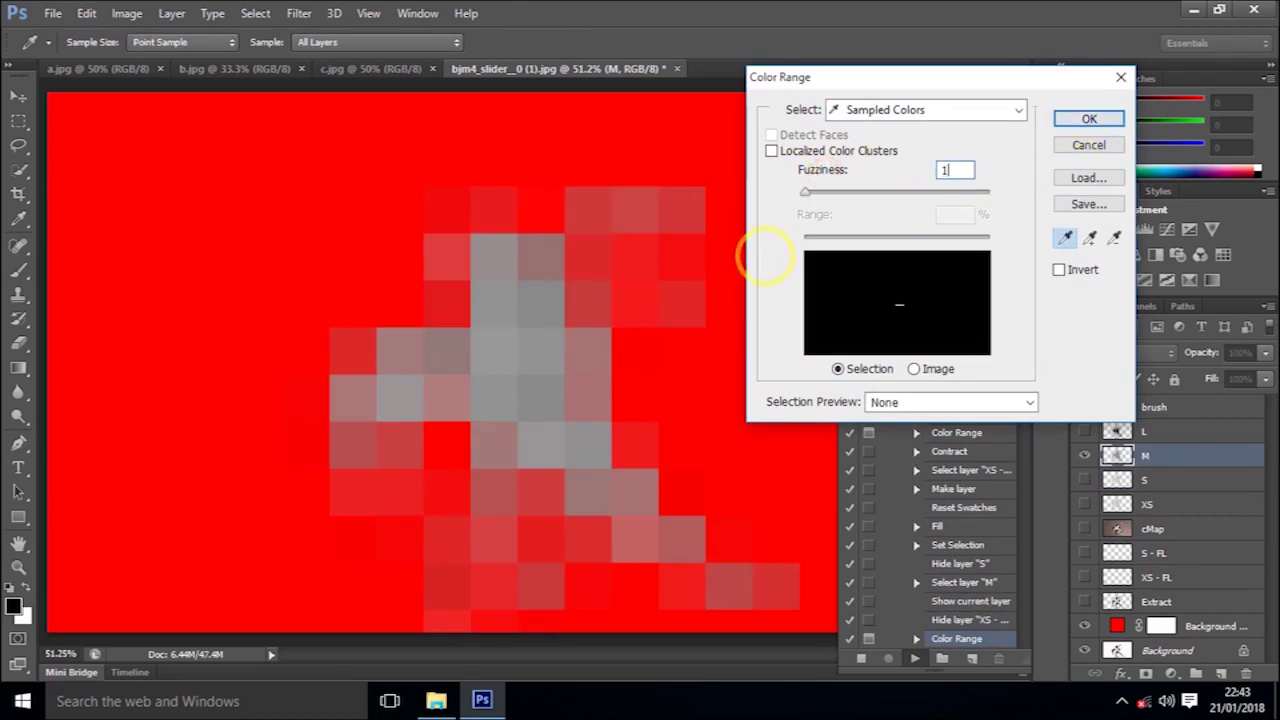
# Step: Sample three grey figure blocks on layer M and confirm the selection
pyautogui.click(524, 378)
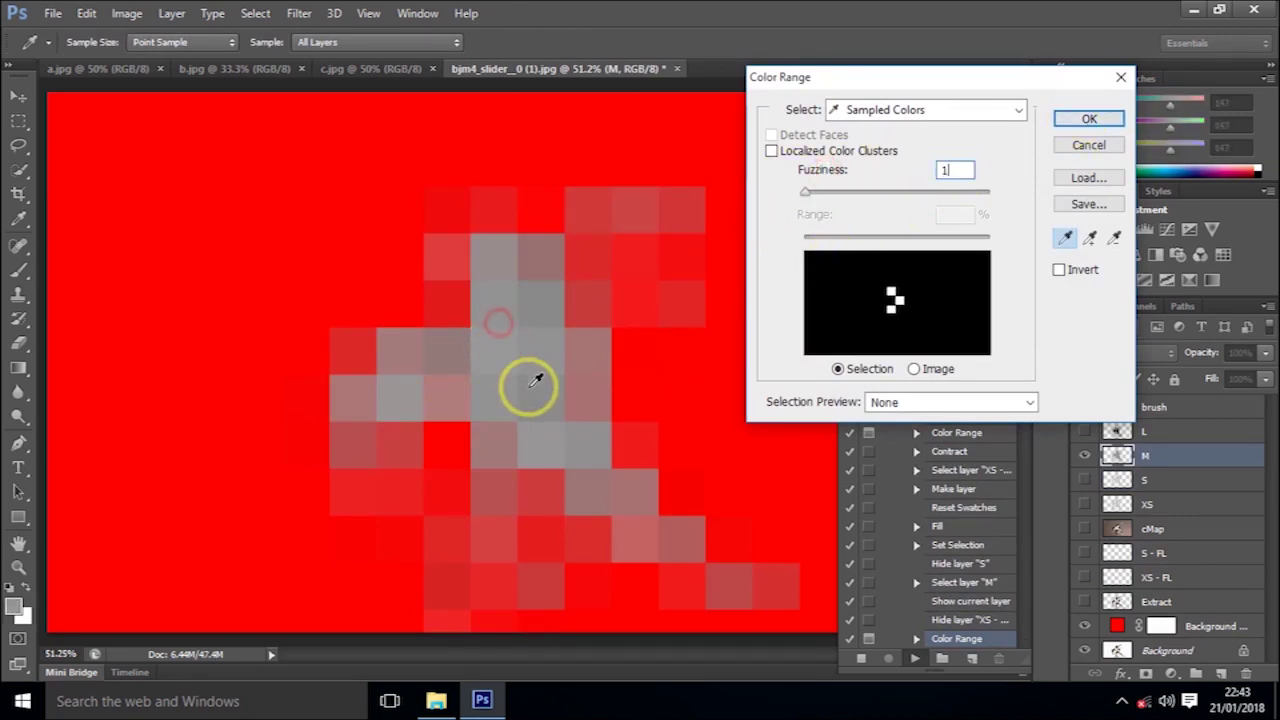
pyautogui.click(455, 376)
pyautogui.click(561, 372)
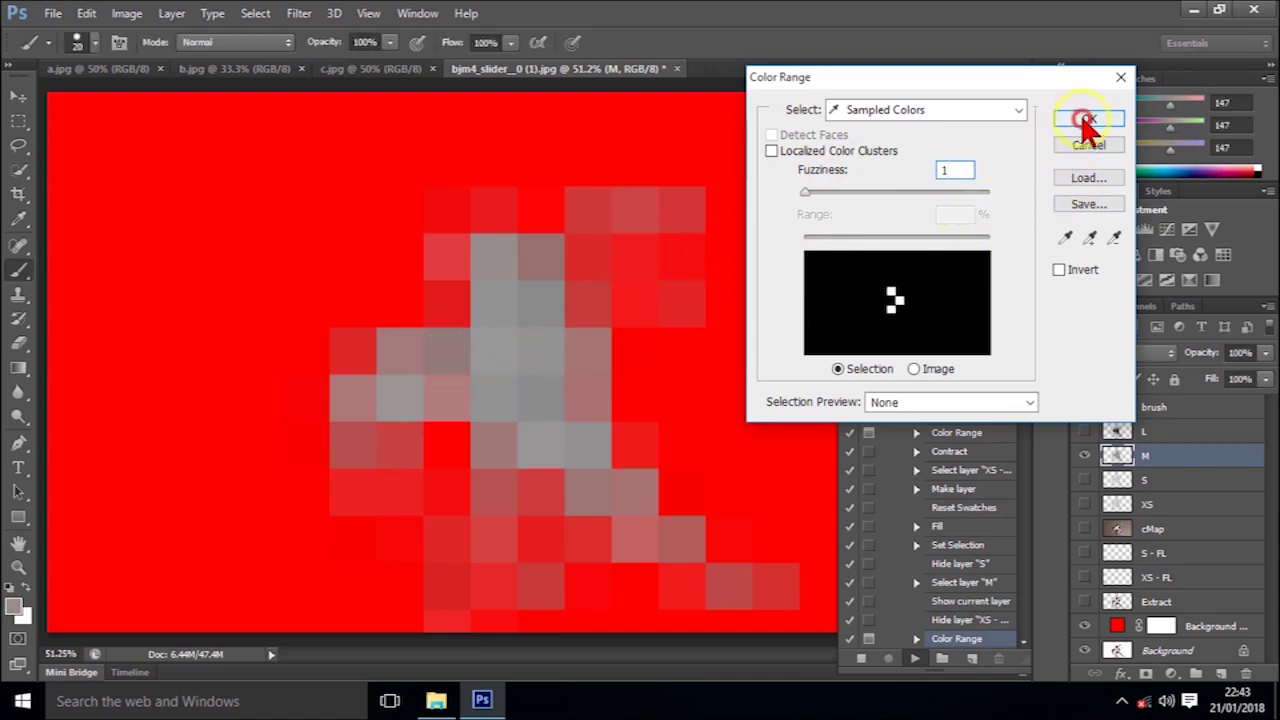
pyautogui.click(1082, 116)
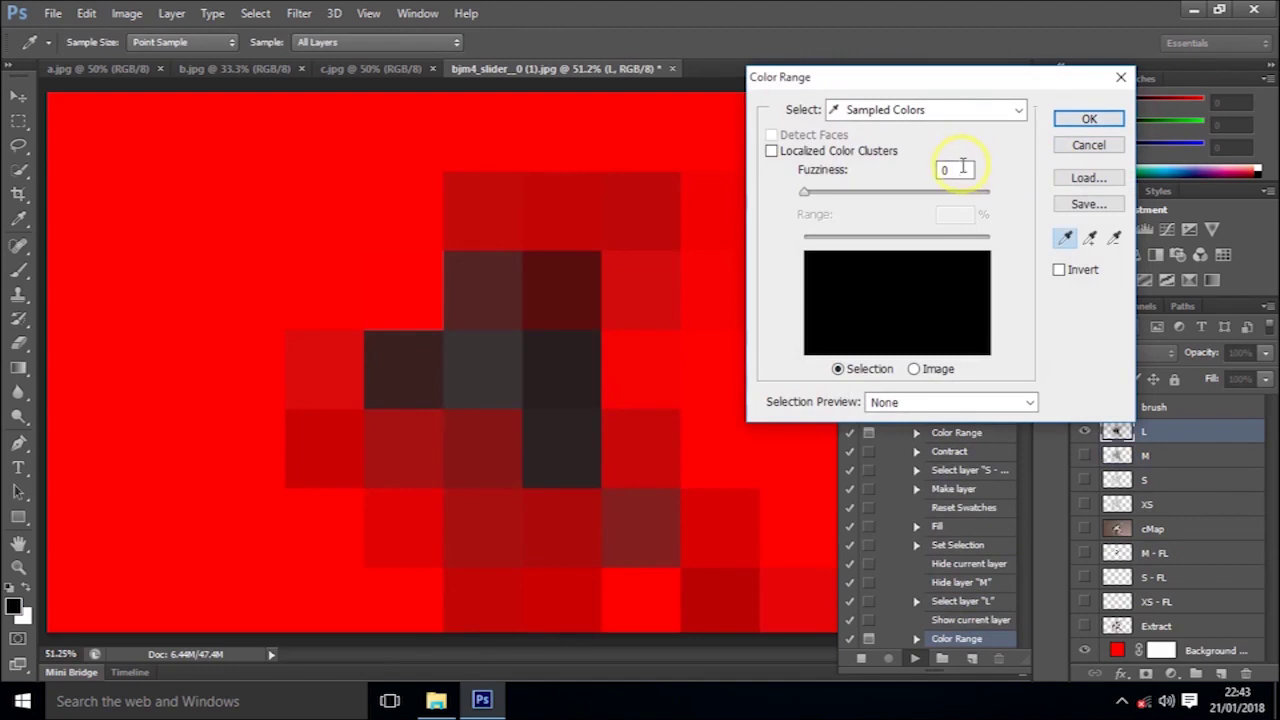
pyautogui.doubleClick(962, 167)
# Step: Drag-sample the dark figure blocks on layer L and confirm so the action completes
pyautogui.moveTo(551, 266)
pyautogui.mouseDown()
pyautogui.moveTo(557, 377)
pyautogui.moveTo(517, 273)
pyautogui.mouseUp()
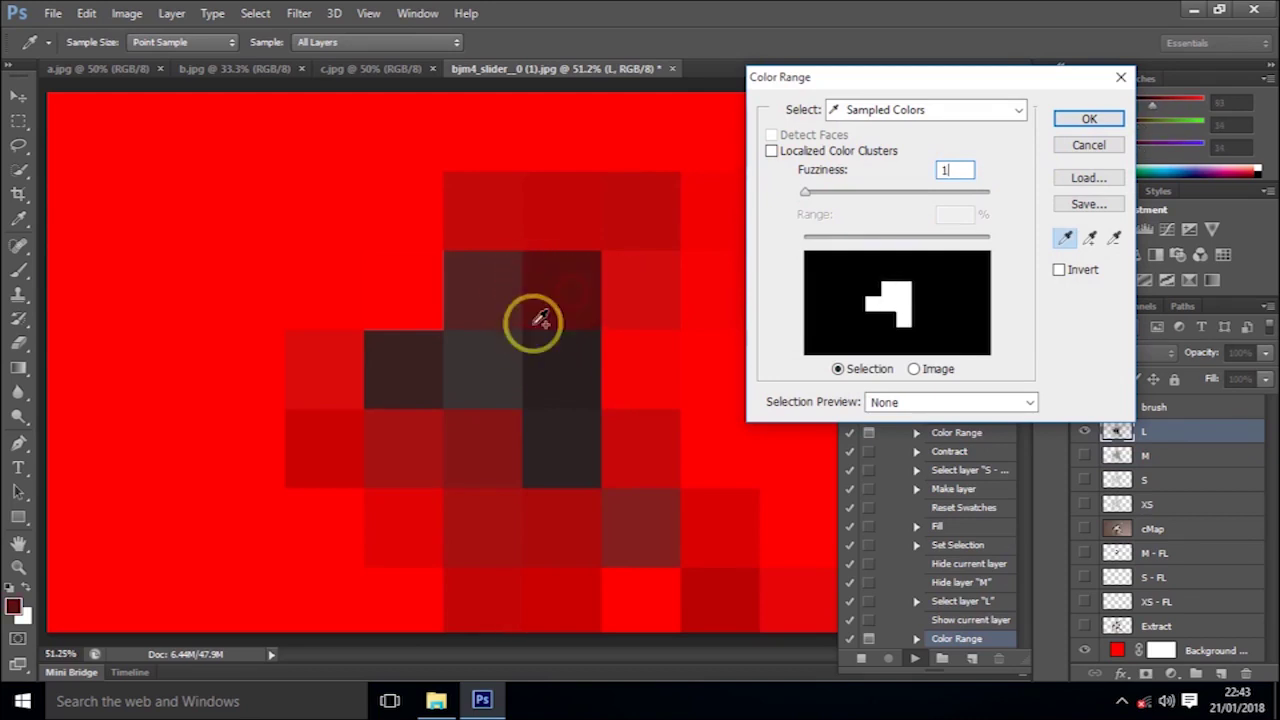
pyautogui.click(571, 440)
pyautogui.moveTo(571, 440); pyautogui.dragTo(507, 387)
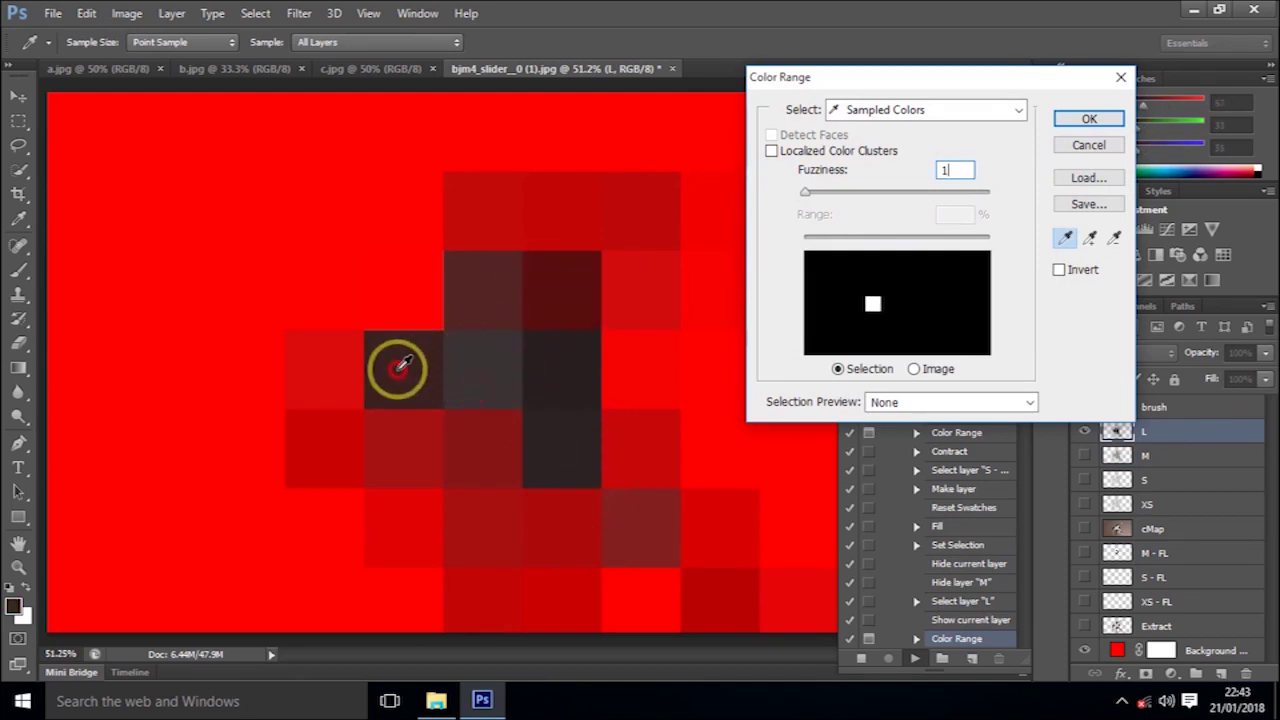
pyautogui.click(1089, 118)
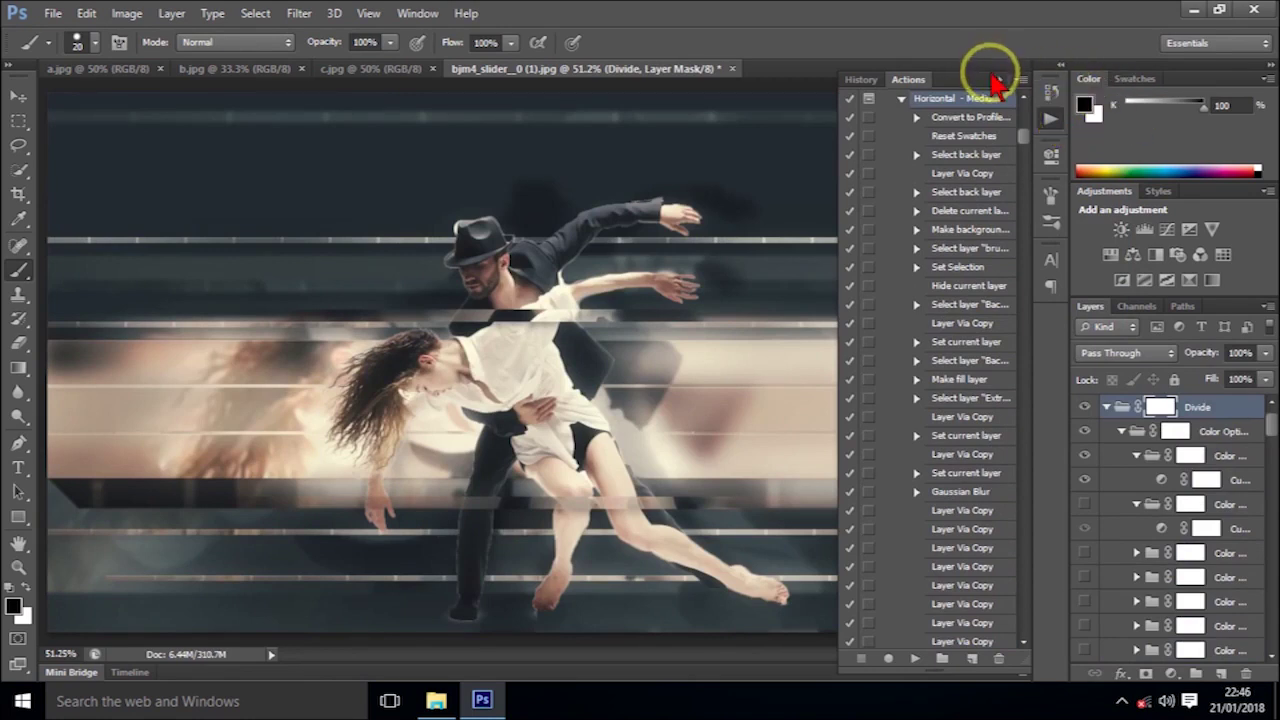
# Step: Expand the Divide group's Color Options and preview the warm colour variants
pyautogui.click(997, 79)
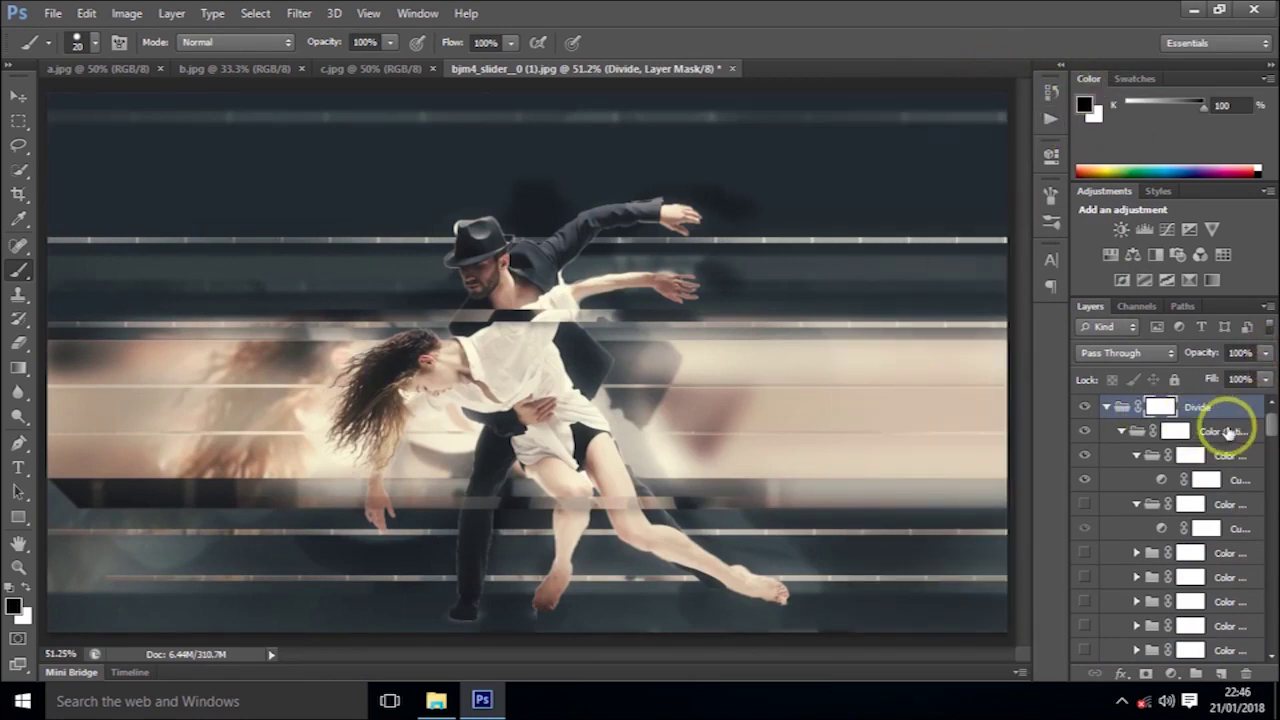
pyautogui.click(1106, 411)
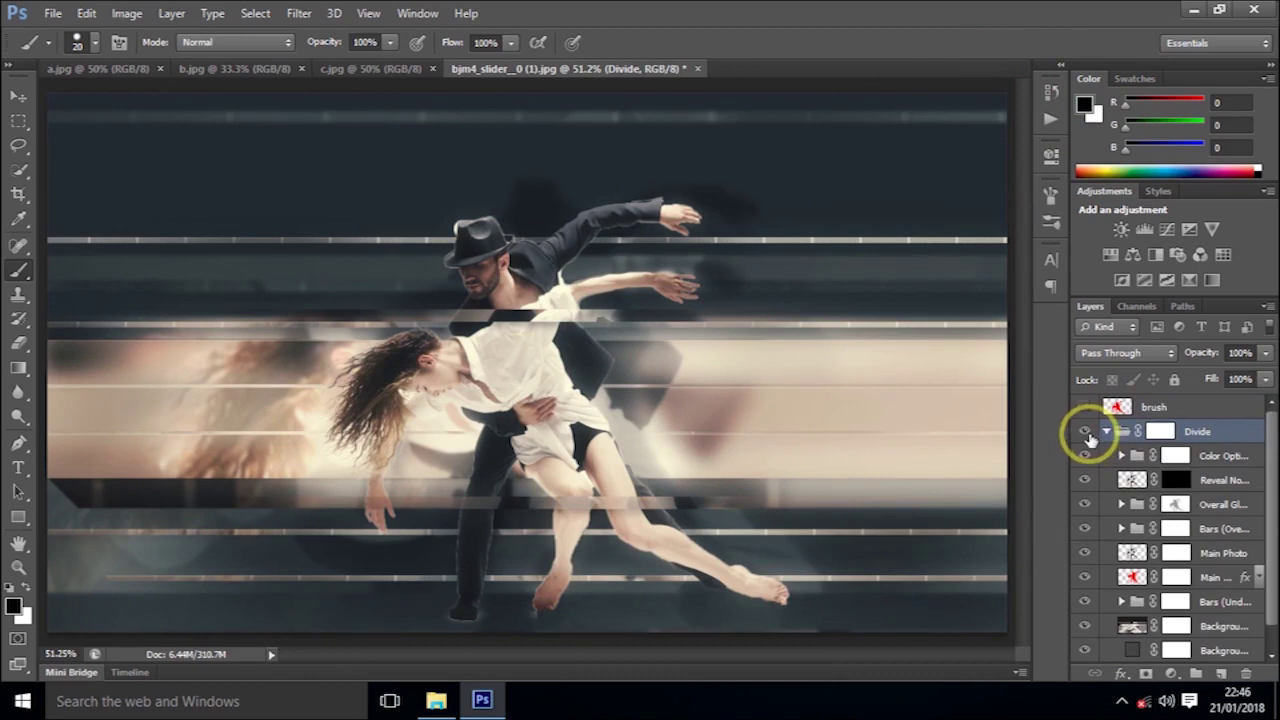
pyautogui.click(1084, 431)
pyautogui.click(1084, 431)
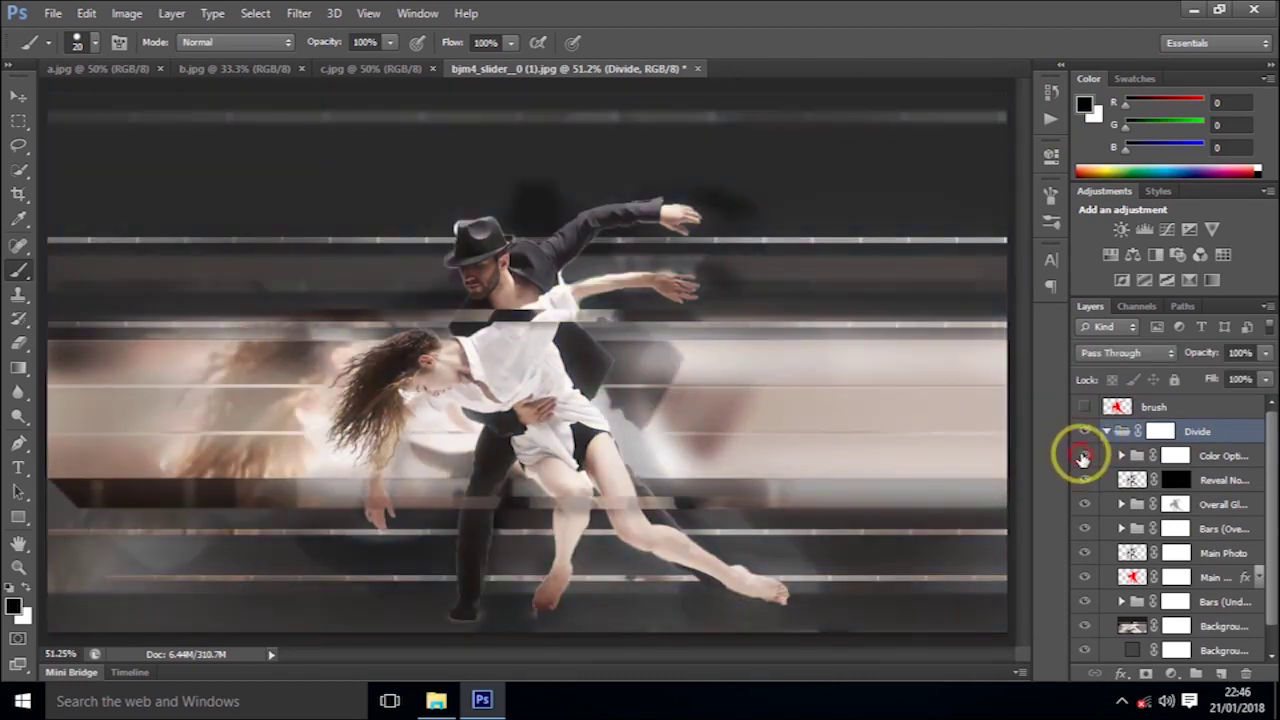
pyautogui.click(1121, 455)
pyautogui.click(1086, 503)
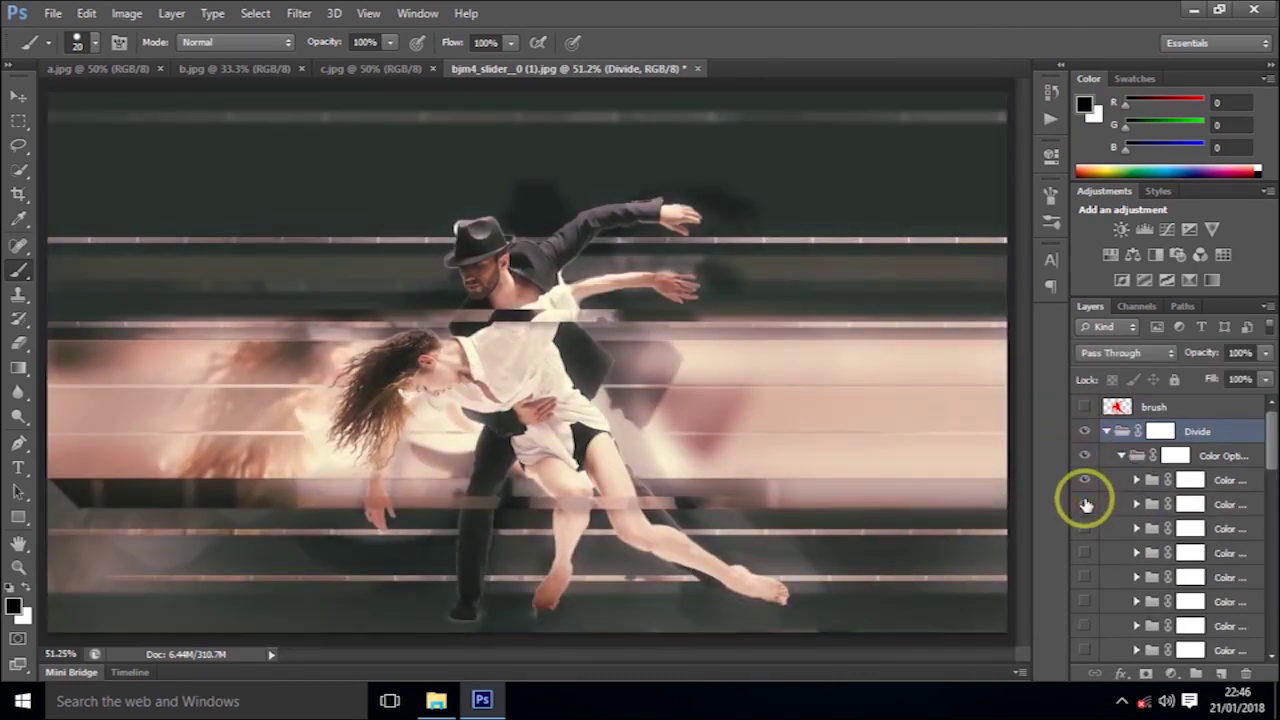
pyautogui.click(1086, 503)
pyautogui.click(1086, 553)
pyautogui.click(1086, 553)
pyautogui.click(1086, 626)
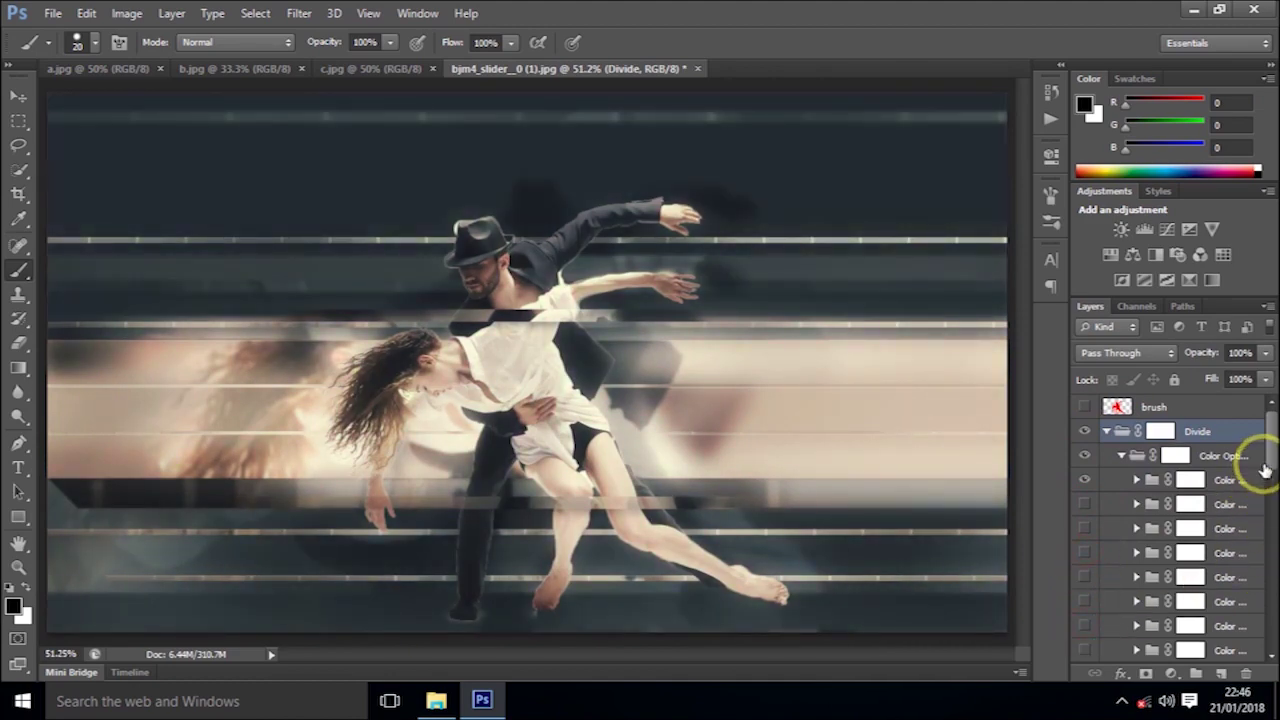
# Step: Preview the cool bluish-cream and green variants, then switch them off for a neutral grade
pyautogui.click(1265, 512)
pyautogui.click(1085, 472)
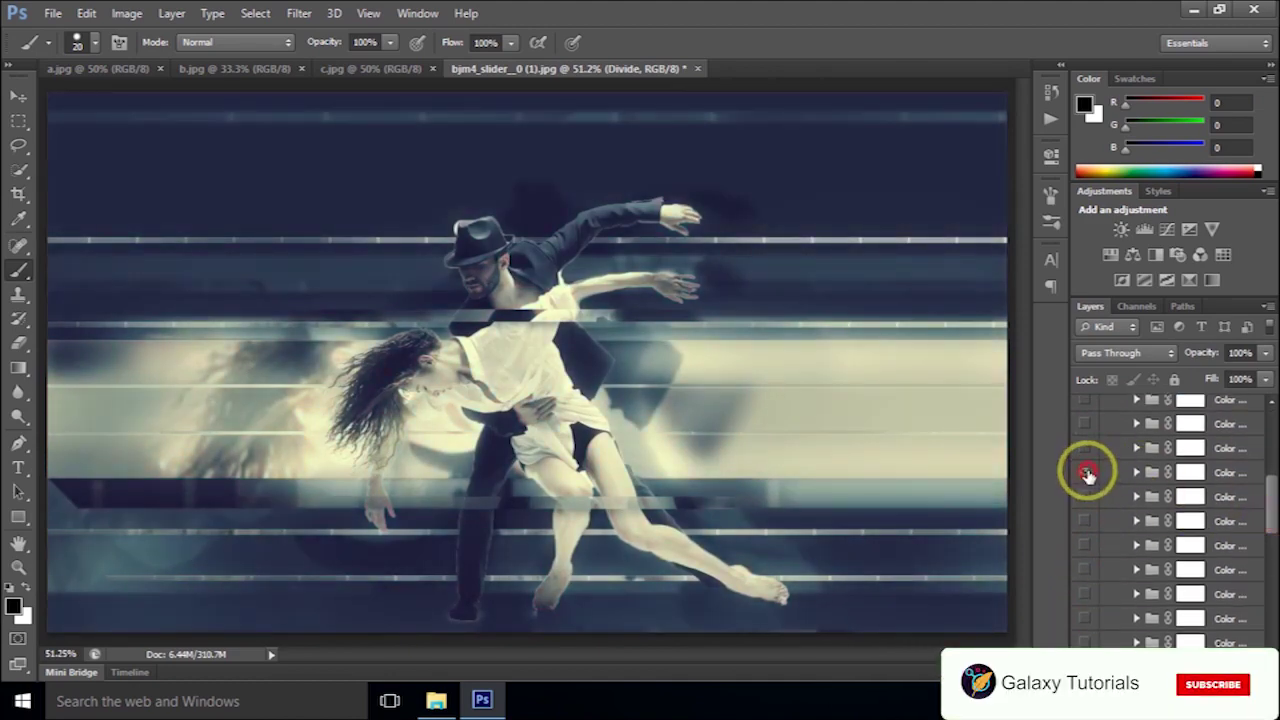
pyautogui.click(1087, 472)
pyautogui.click(1084, 545)
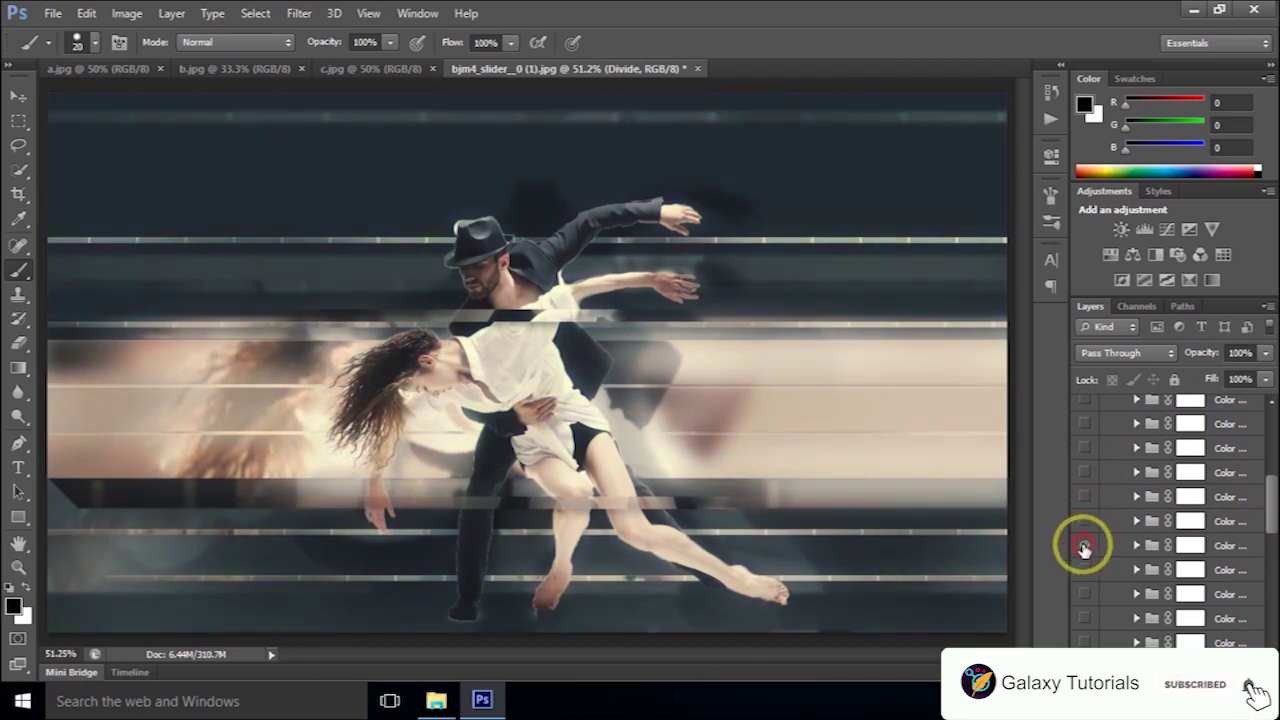
pyautogui.click(1084, 594)
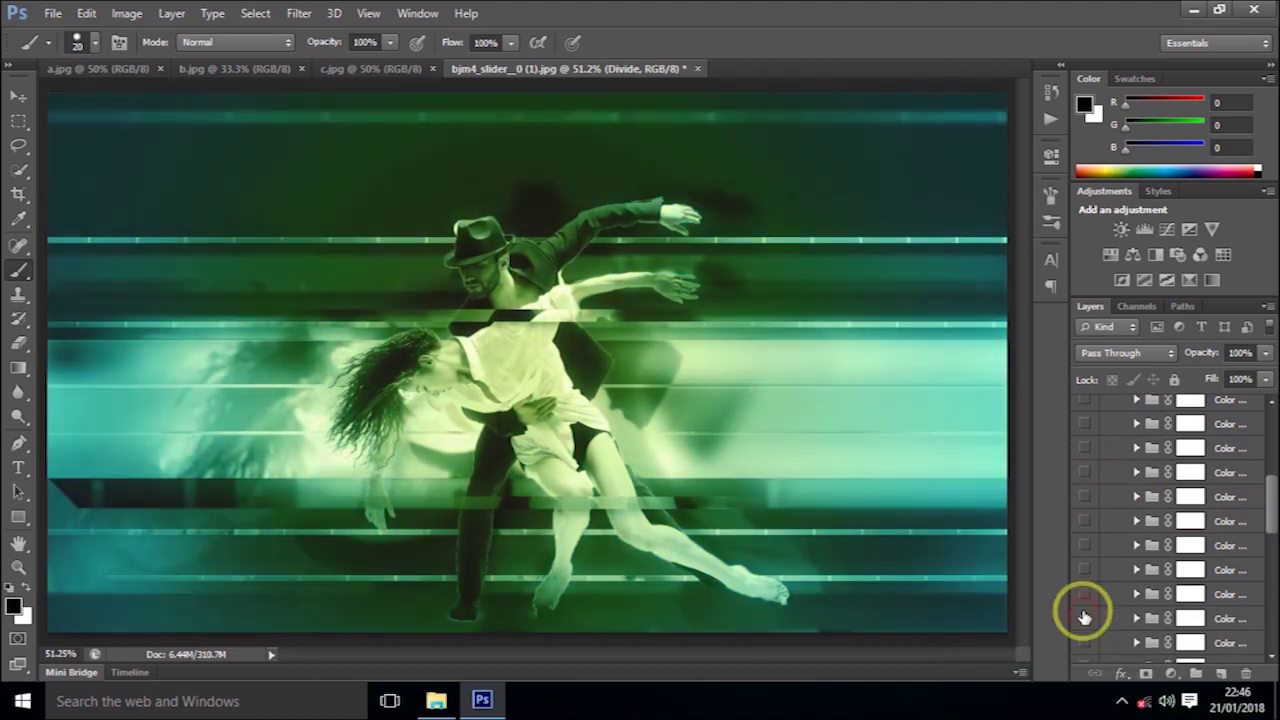
pyautogui.scroll(-3, 1257, 508)
pyautogui.click(1088, 535)
pyautogui.click(1086, 530)
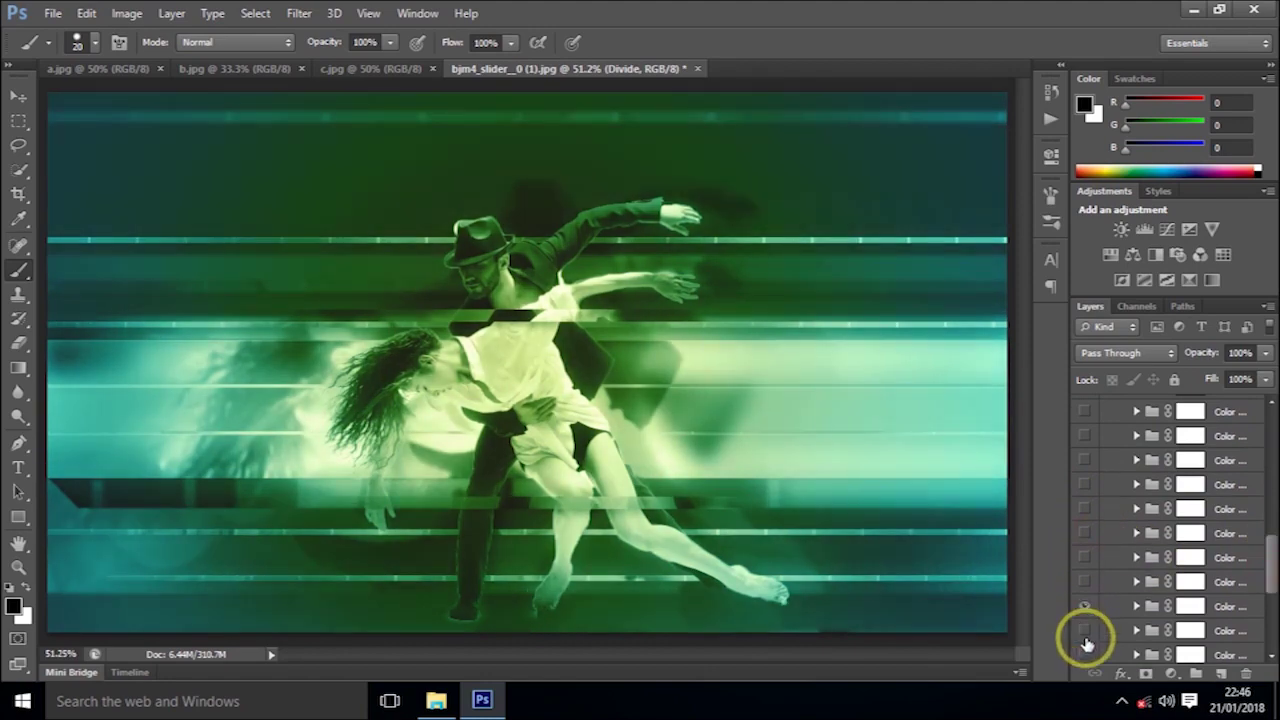
pyautogui.click(1084, 608)
pyautogui.click(1084, 608)
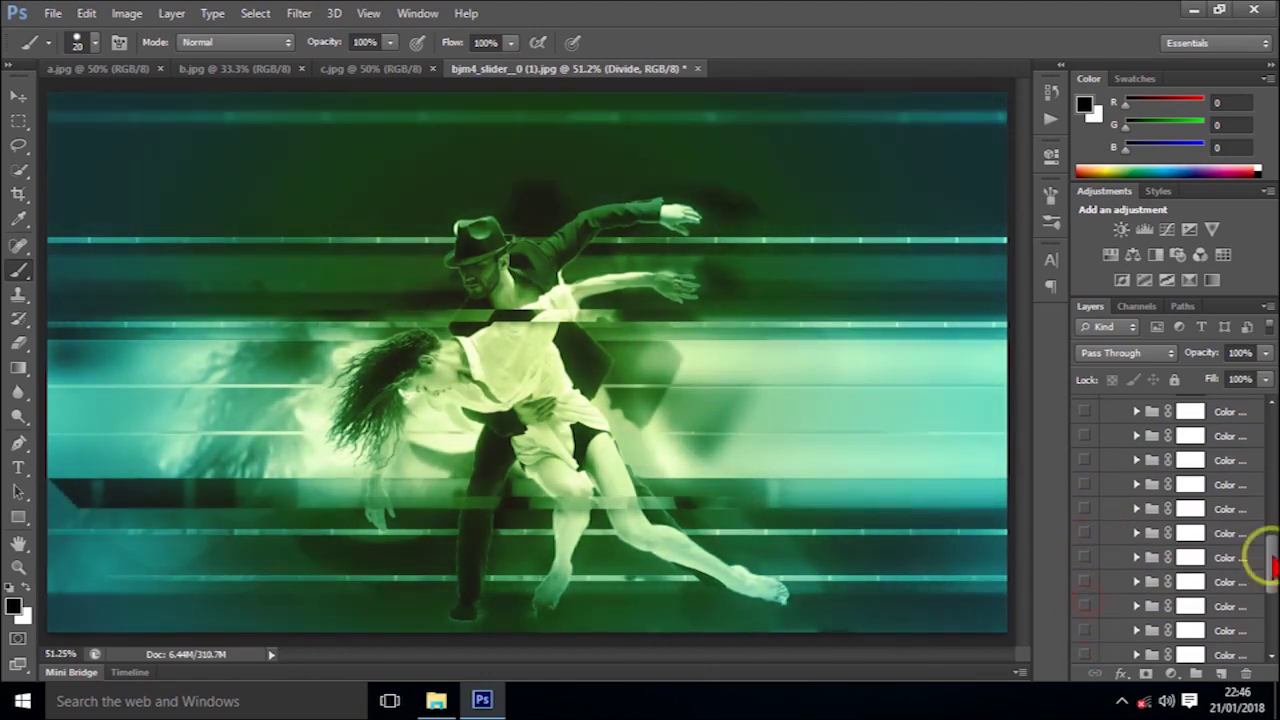
pyautogui.moveTo(1268, 545); pyautogui.dragTo(1268, 478)
pyautogui.click(1084, 573)
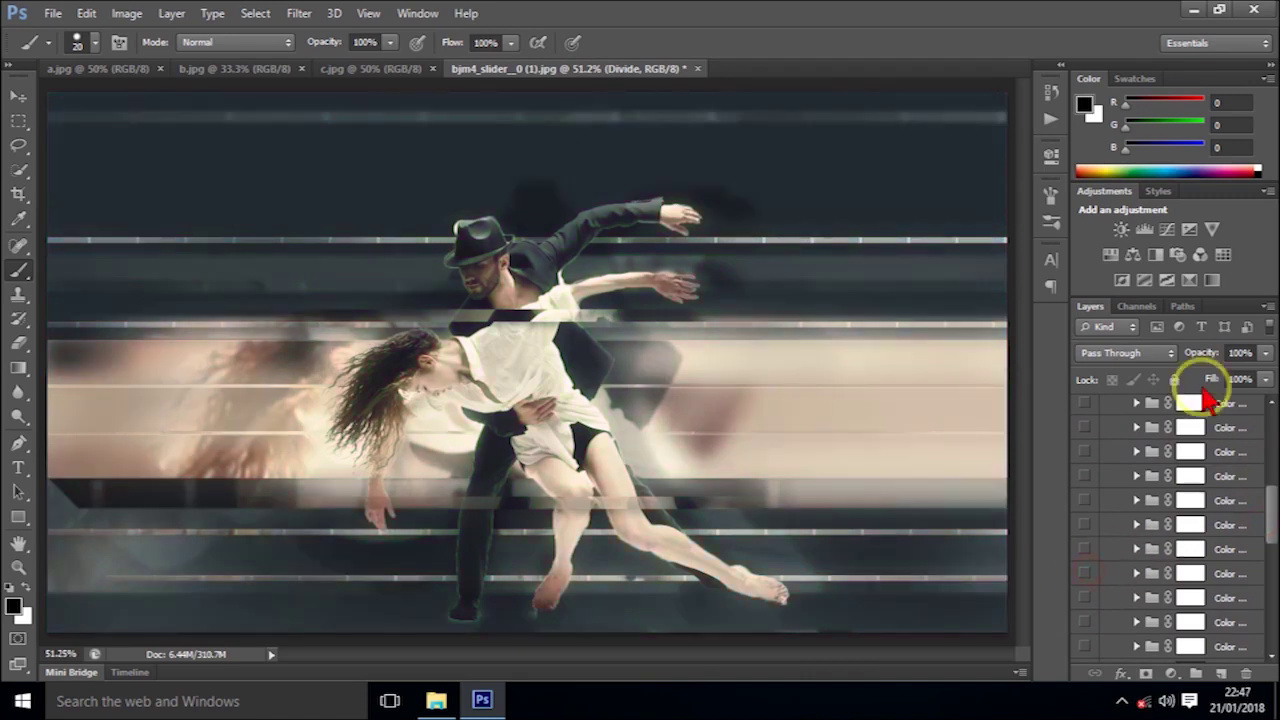
pyautogui.moveTo(1270, 515); pyautogui.dragTo(1268, 425)
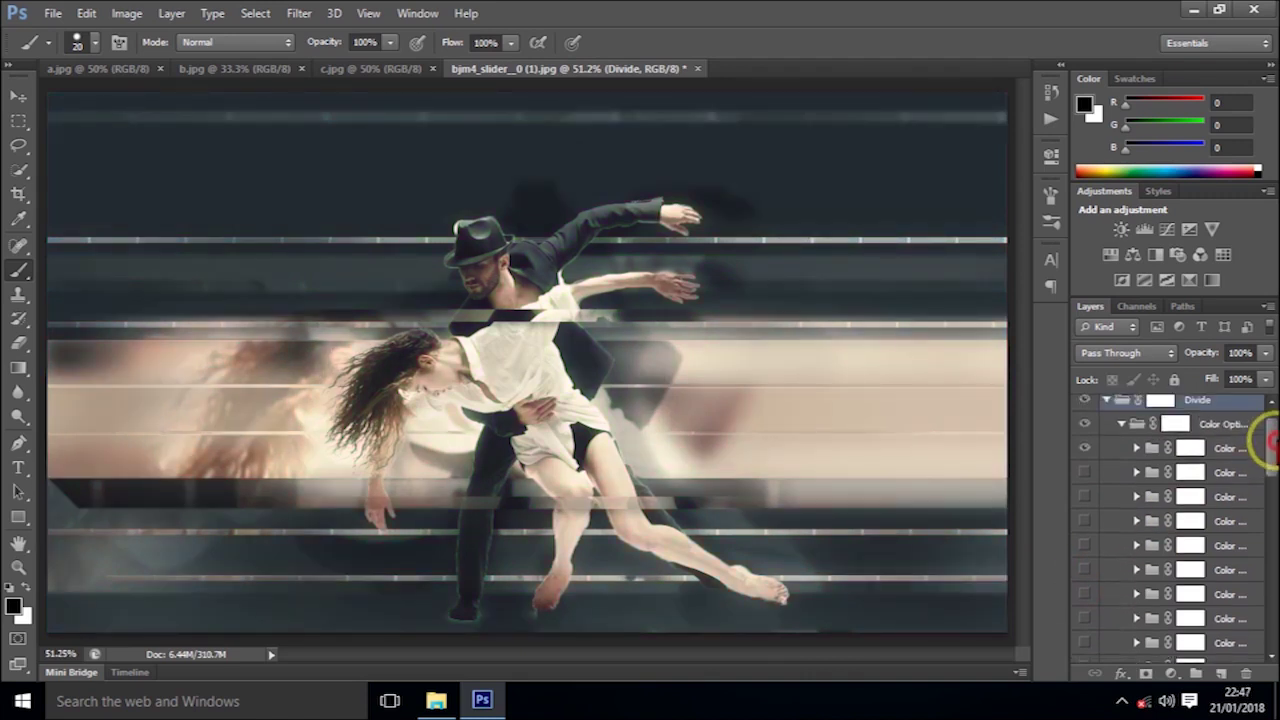
# Step: Compare the Overall Glow on and off, leaving it switched off
pyautogui.click(1121, 430)
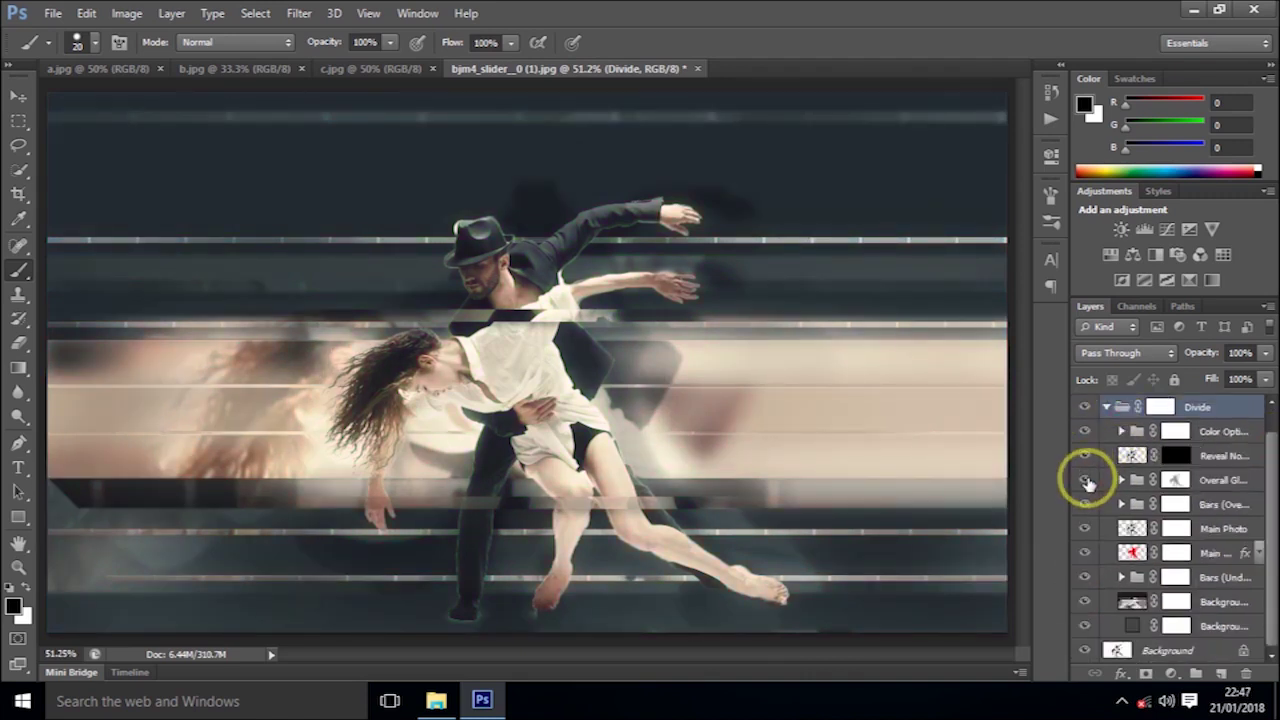
pyautogui.click(1086, 481)
pyautogui.click(1087, 481)
pyautogui.click(1086, 481)
pyautogui.click(1087, 481)
pyautogui.click(1088, 481)
# Step: Expand Bars (Over Photo) and toggle the bars and Move Around layers to compare
pyautogui.click(1085, 508)
pyautogui.click(1085, 508)
pyautogui.click(1121, 504)
pyautogui.click(1086, 507)
pyautogui.click(1086, 507)
pyautogui.click(1086, 507)
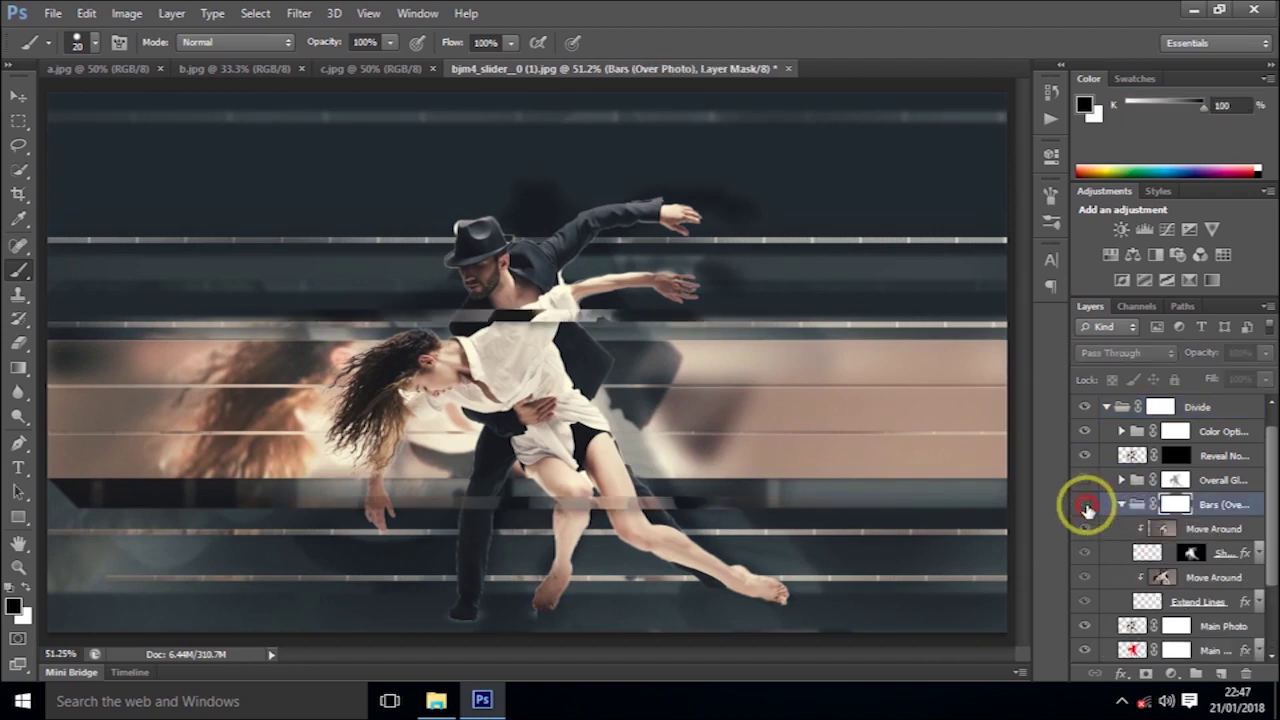
pyautogui.click(1086, 507)
pyautogui.click(1086, 507)
pyautogui.click(1086, 507)
pyautogui.click(1083, 530)
pyautogui.click(1083, 530)
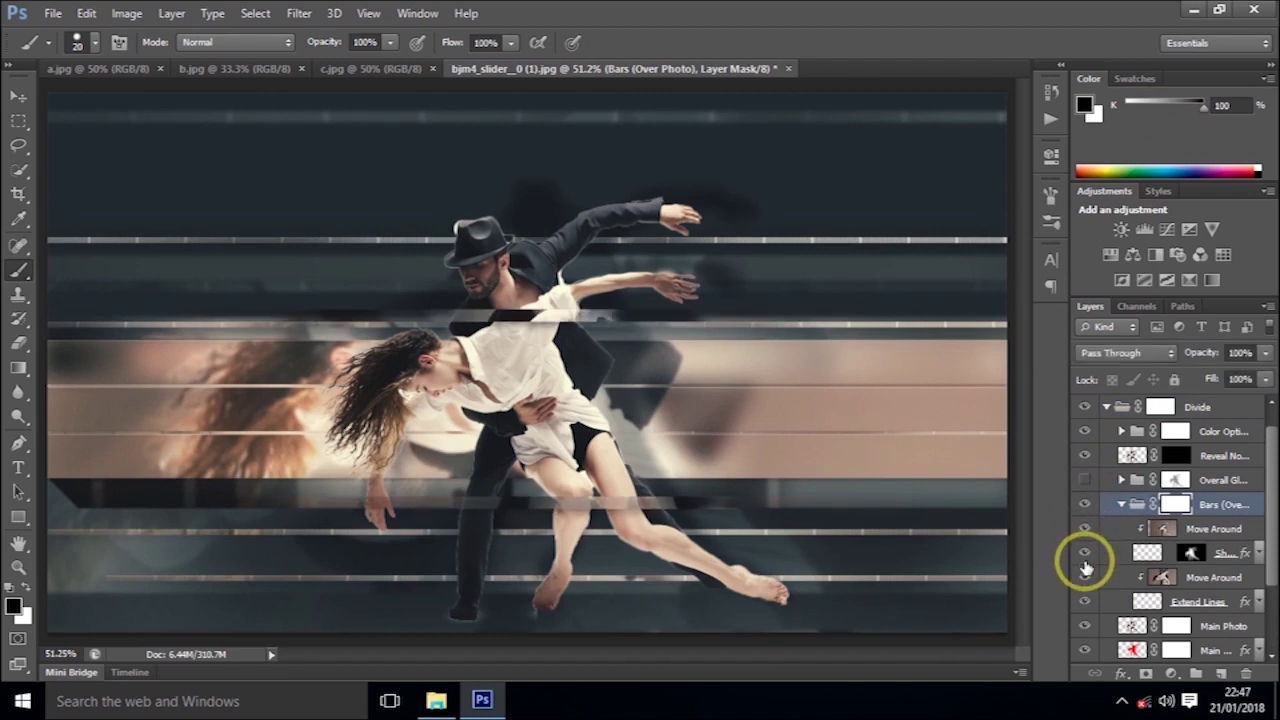
# Step: Toggle the lower bar layers, Extend Lines, Main Photo and its shadow to compare
pyautogui.click(1085, 553)
pyautogui.click(1085, 553)
pyautogui.click(1085, 578)
pyautogui.click(1085, 578)
pyautogui.click(1085, 601)
pyautogui.click(1085, 601)
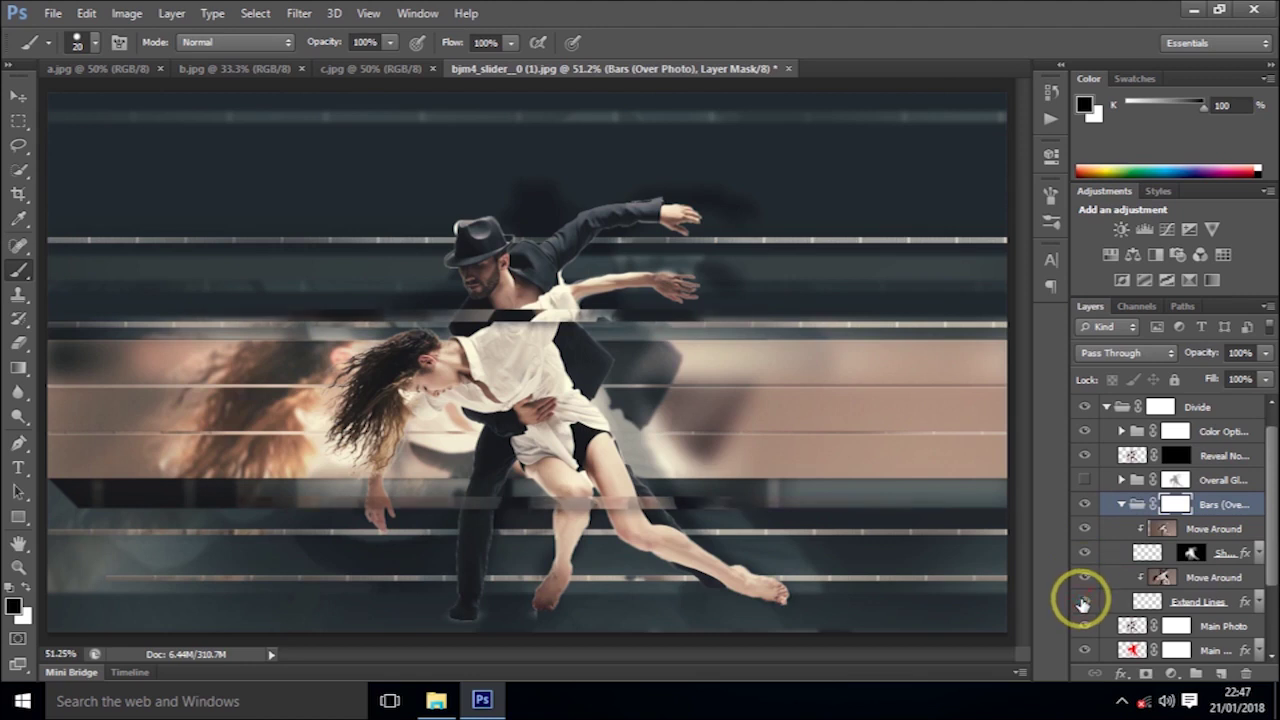
pyautogui.click(1085, 628)
pyautogui.click(1085, 628)
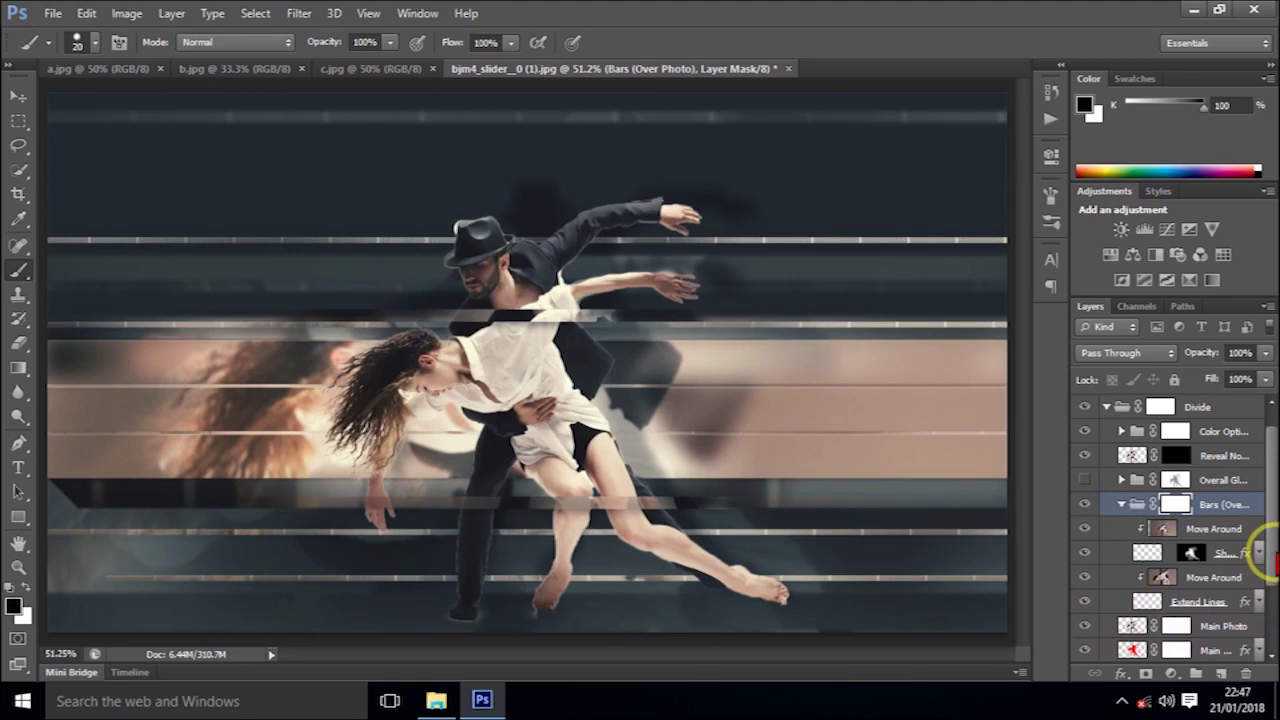
pyautogui.moveTo(1259, 550); pyautogui.dragTo(1157, 600)
pyautogui.click(1085, 578)
pyautogui.click(1085, 578)
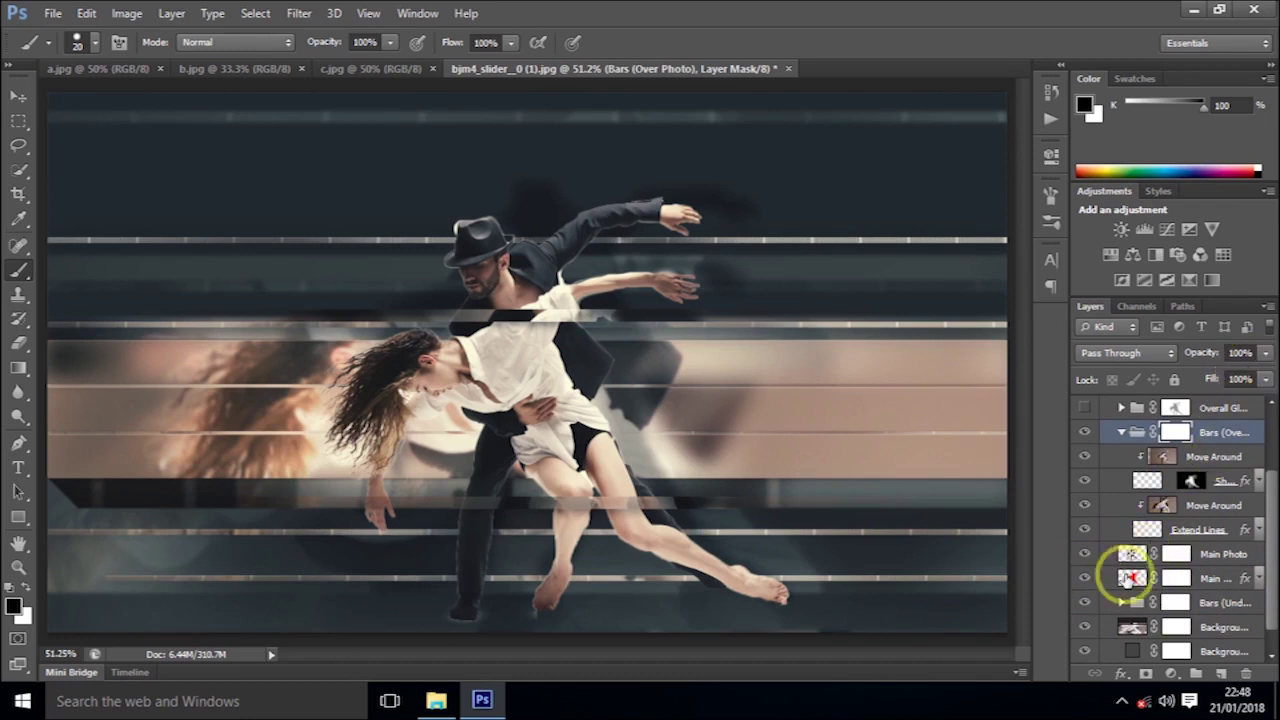
# Step: Lower the Main Photo Shadow opacity to about 41% and compare Bars (Under) on and off
pyautogui.click(1210, 578)
pyautogui.moveTo(1265, 353); pyautogui.dragTo(1240, 380)
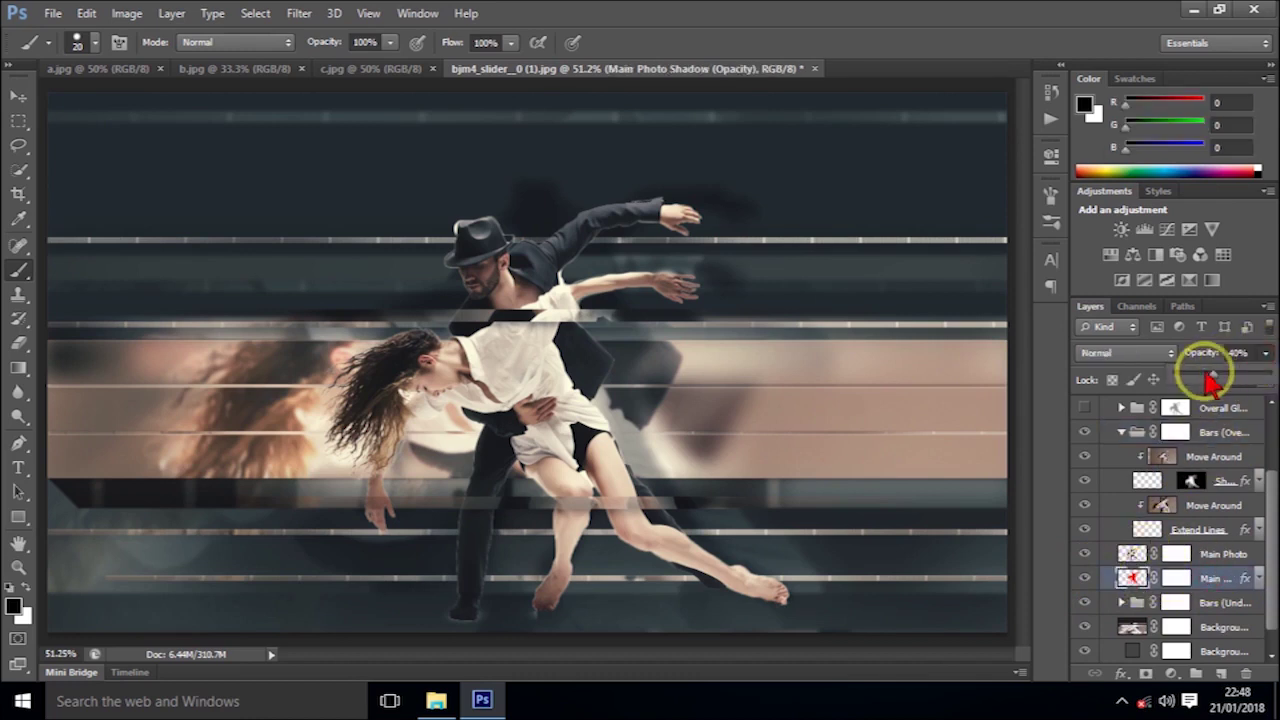
pyautogui.moveTo(1240, 378); pyautogui.dragTo(1215, 385)
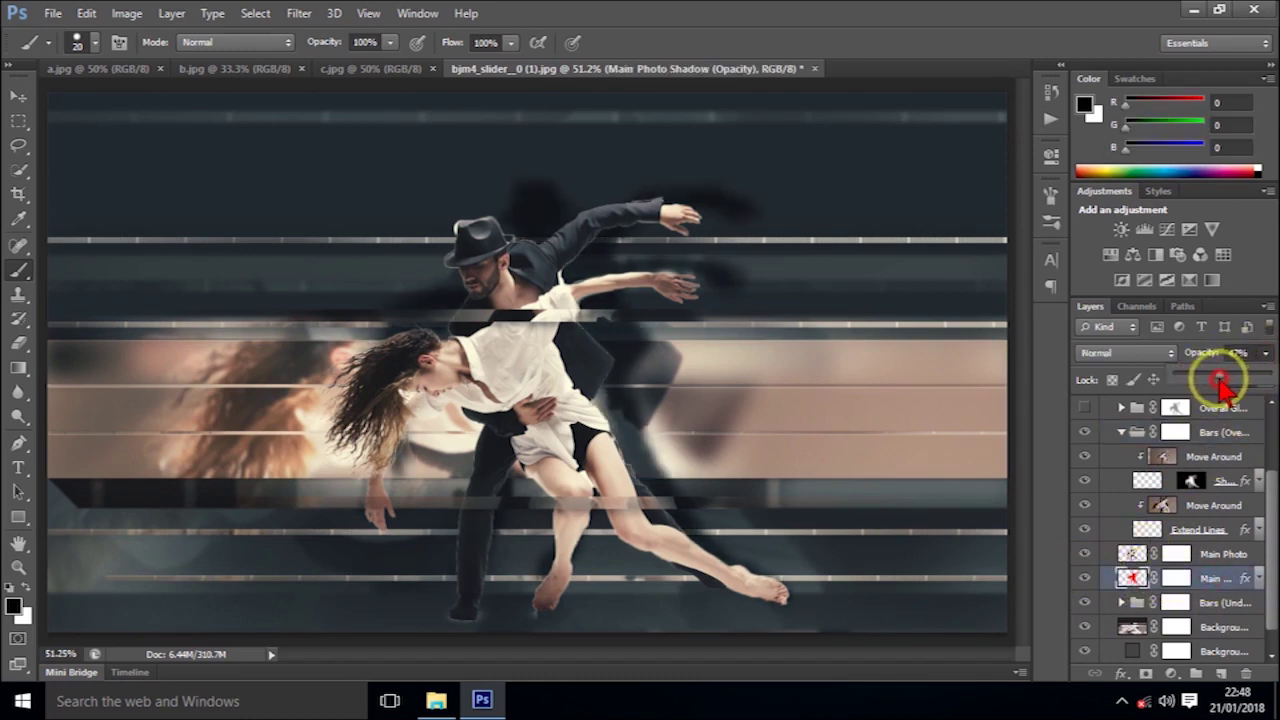
pyautogui.click(1084, 603)
pyautogui.click(1084, 603)
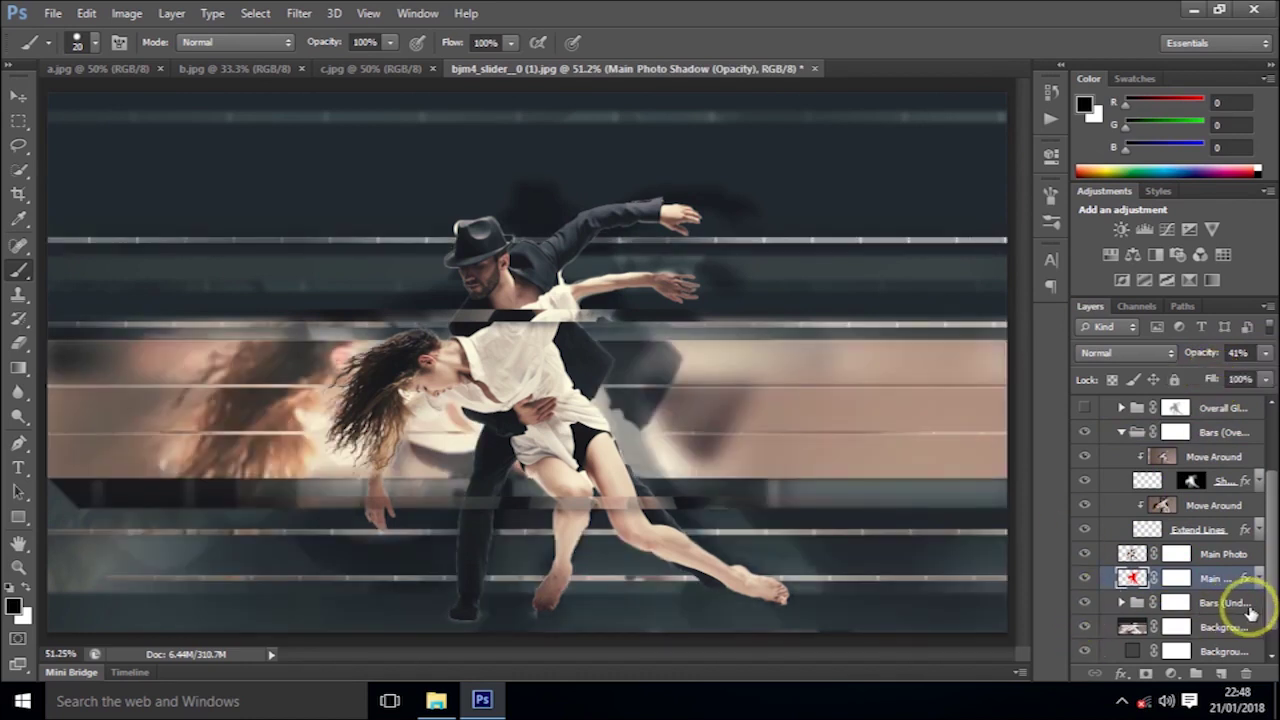
pyautogui.click(1084, 603)
pyautogui.click(1084, 603)
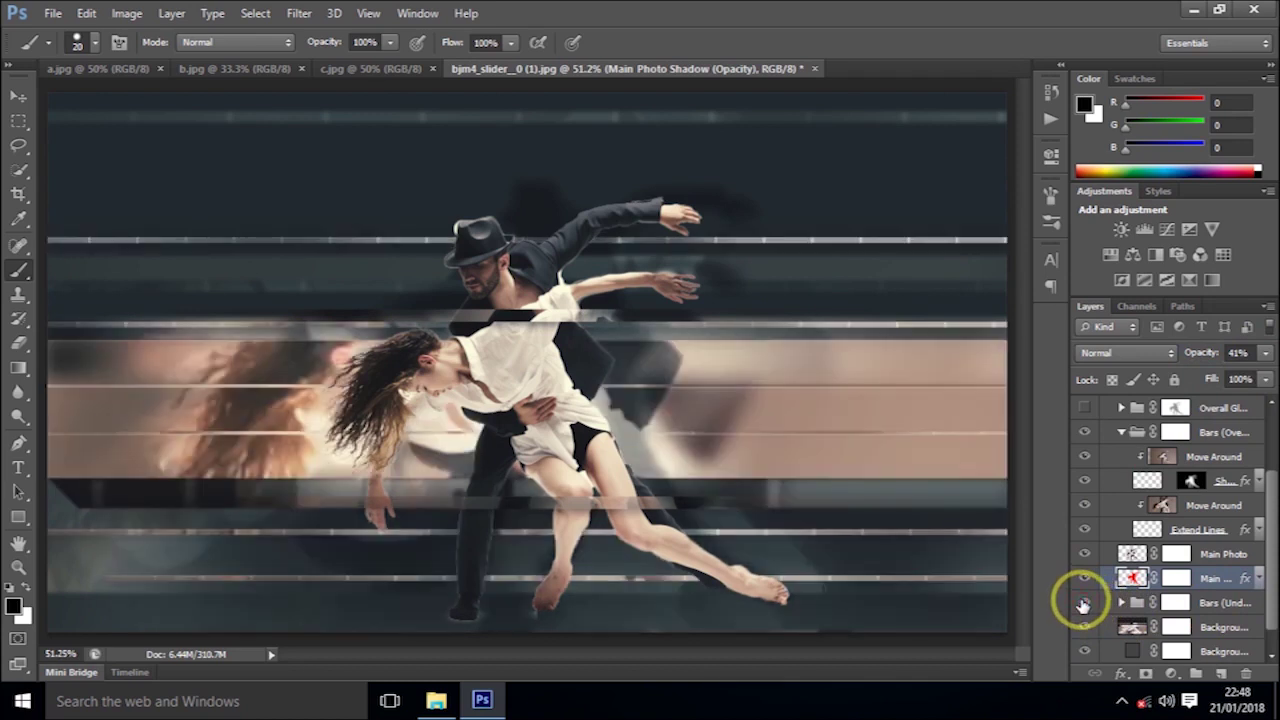
# Step: Expand Bars (Under) and Medium, then turn on the hidden red Color Fill layer
pyautogui.click(1121, 603)
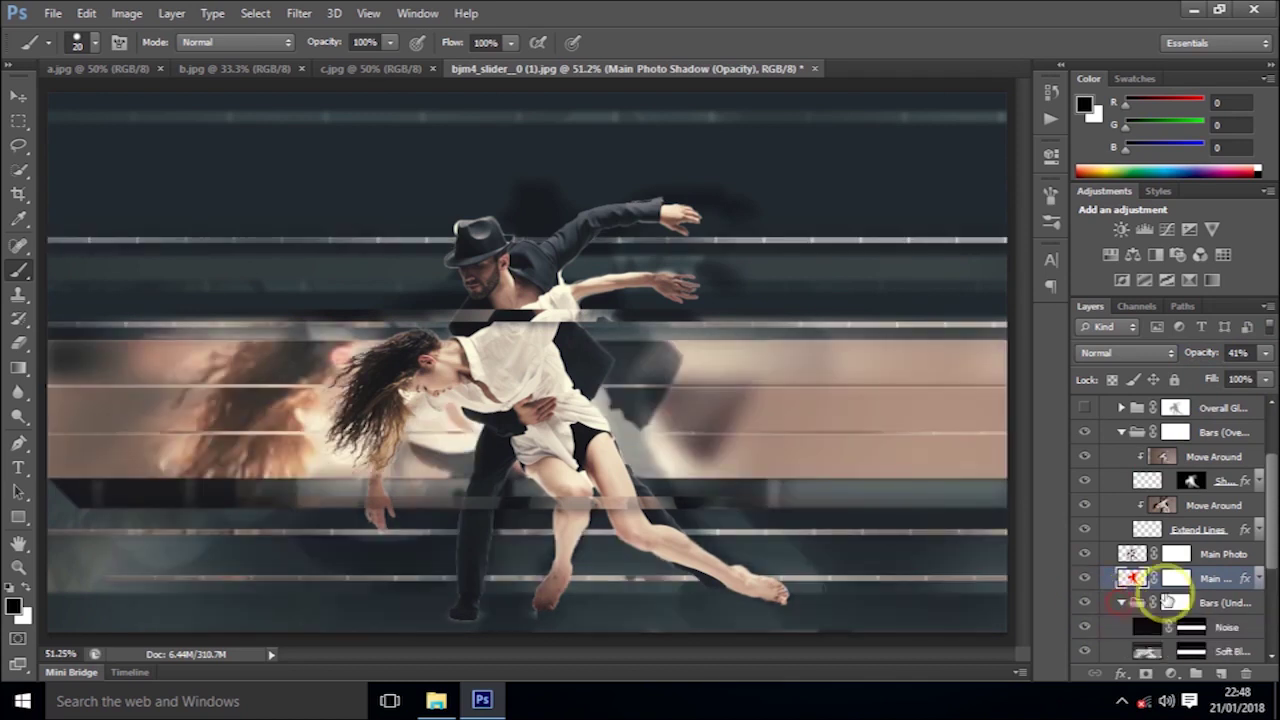
pyautogui.moveTo(1266, 528); pyautogui.dragTo(1268, 553)
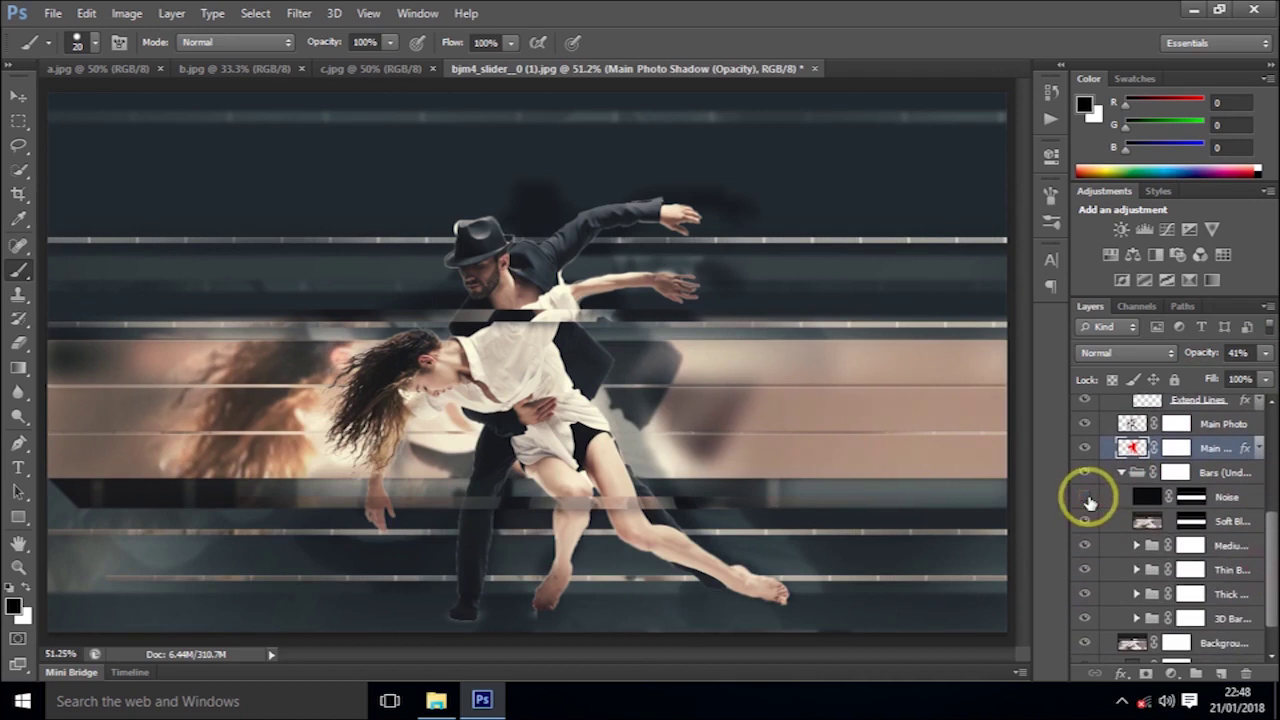
pyautogui.click(1084, 513)
pyautogui.click(1084, 514)
pyautogui.click(1085, 548)
pyautogui.click(1085, 548)
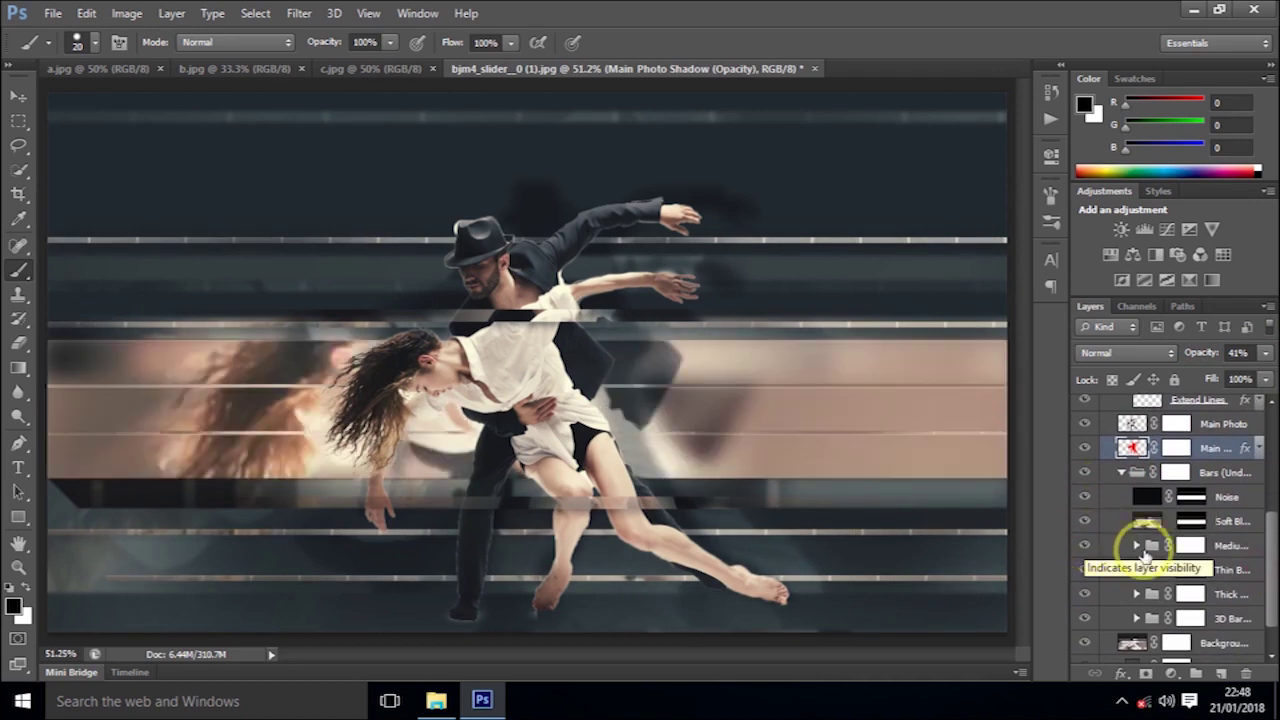
pyautogui.click(1136, 545)
pyautogui.click(1085, 569)
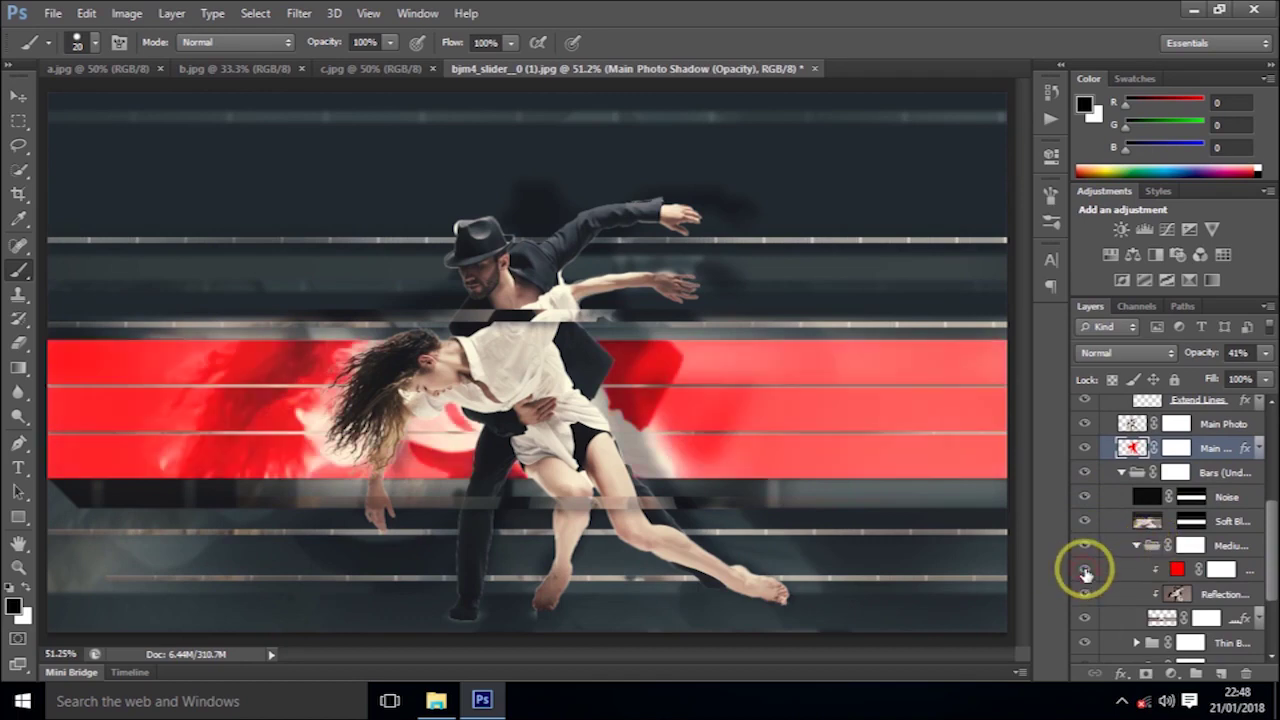
# Step: Change the Medium group's red colour fill to a bright blue
pyautogui.click(1085, 570)
pyautogui.click(1085, 570)
pyautogui.doubleClick(1177, 569)
pyautogui.moveTo(663, 303)
pyautogui.mouseDown()
pyautogui.moveTo(723, 411)
pyautogui.moveTo(766, 371)
pyautogui.mouseUp()
pyautogui.click(769, 272)
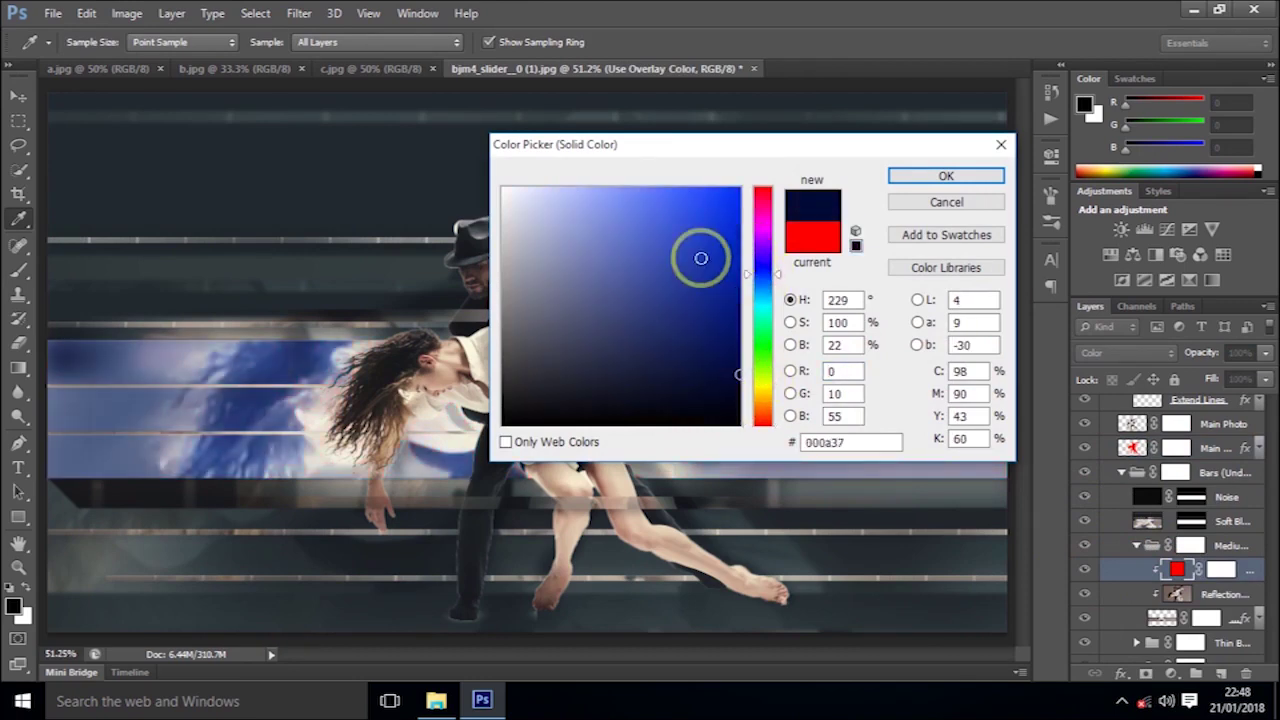
pyautogui.moveTo(701, 258); pyautogui.dragTo(732, 177)
pyautogui.click(940, 178)
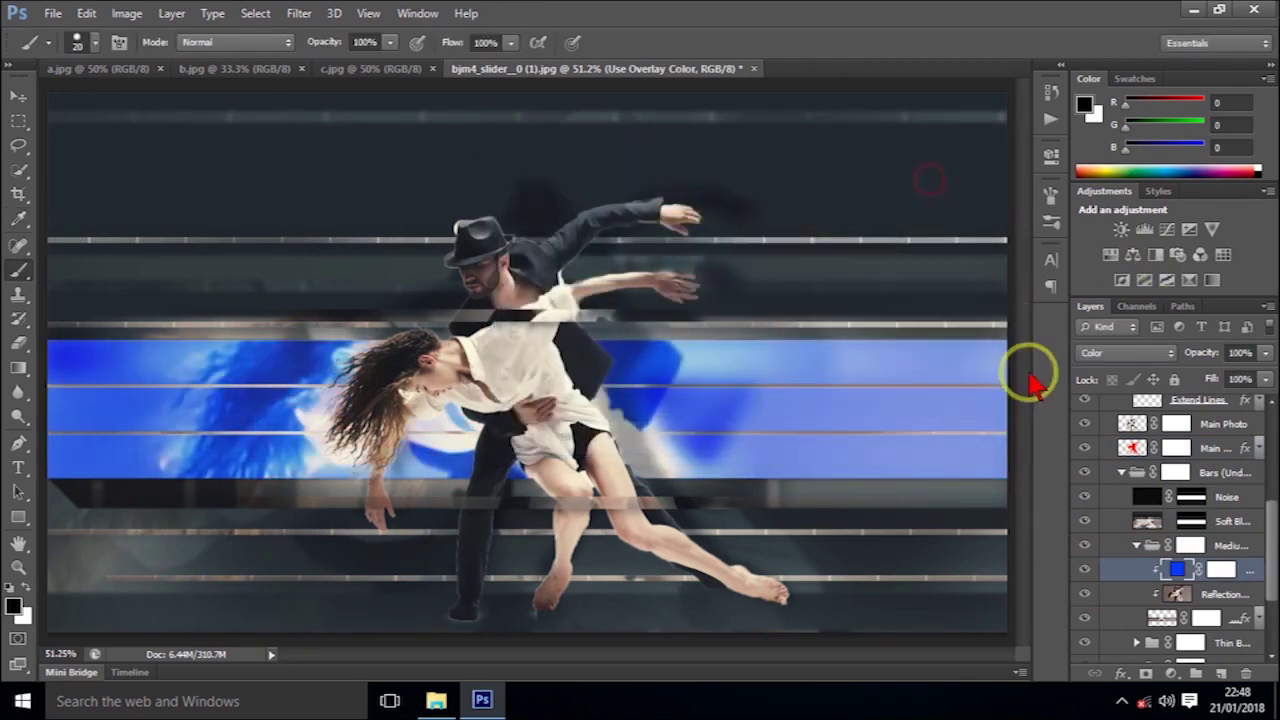
# Step: Hide the blue fill layer, then toggle the Reflection and a bars layer to compare
pyautogui.click(1084, 570)
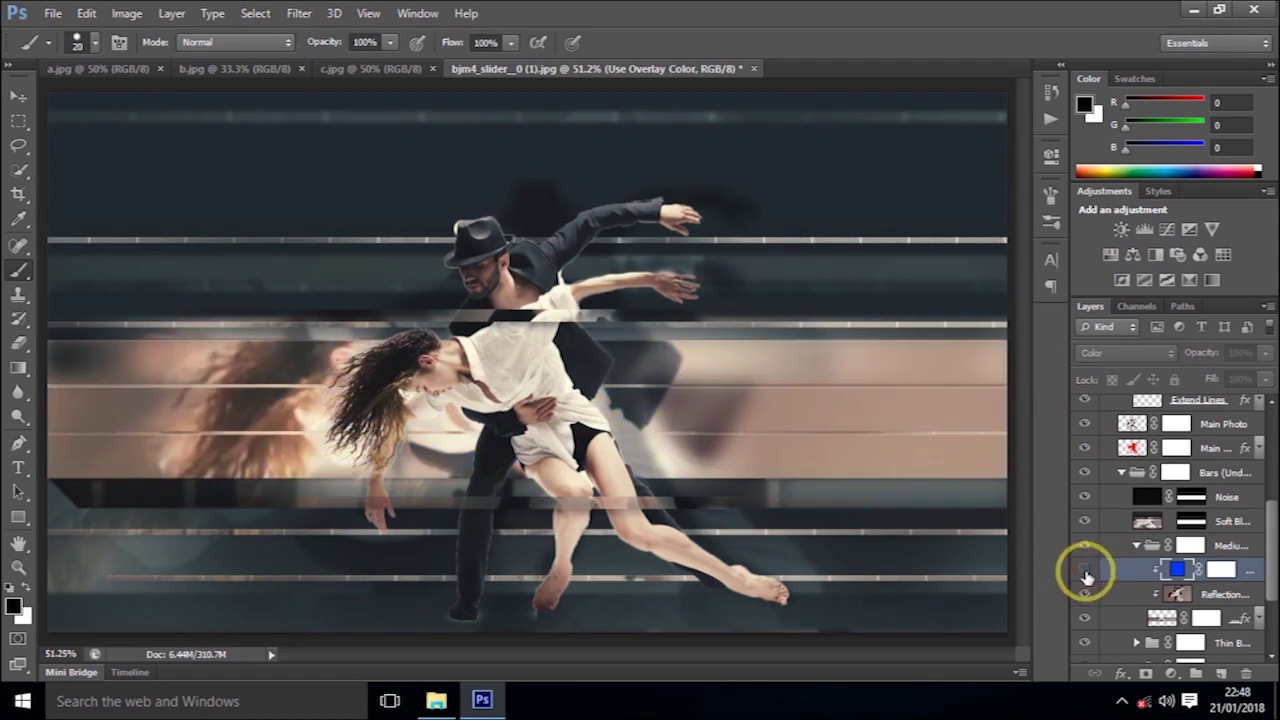
pyautogui.click(1082, 593)
pyautogui.click(1082, 593)
pyautogui.click(1084, 618)
pyautogui.click(1084, 618)
# Step: Compare the effect by toggling the Thin Bars, Thick Bars and a background layer
pyautogui.scroll(-2, 1268, 598)
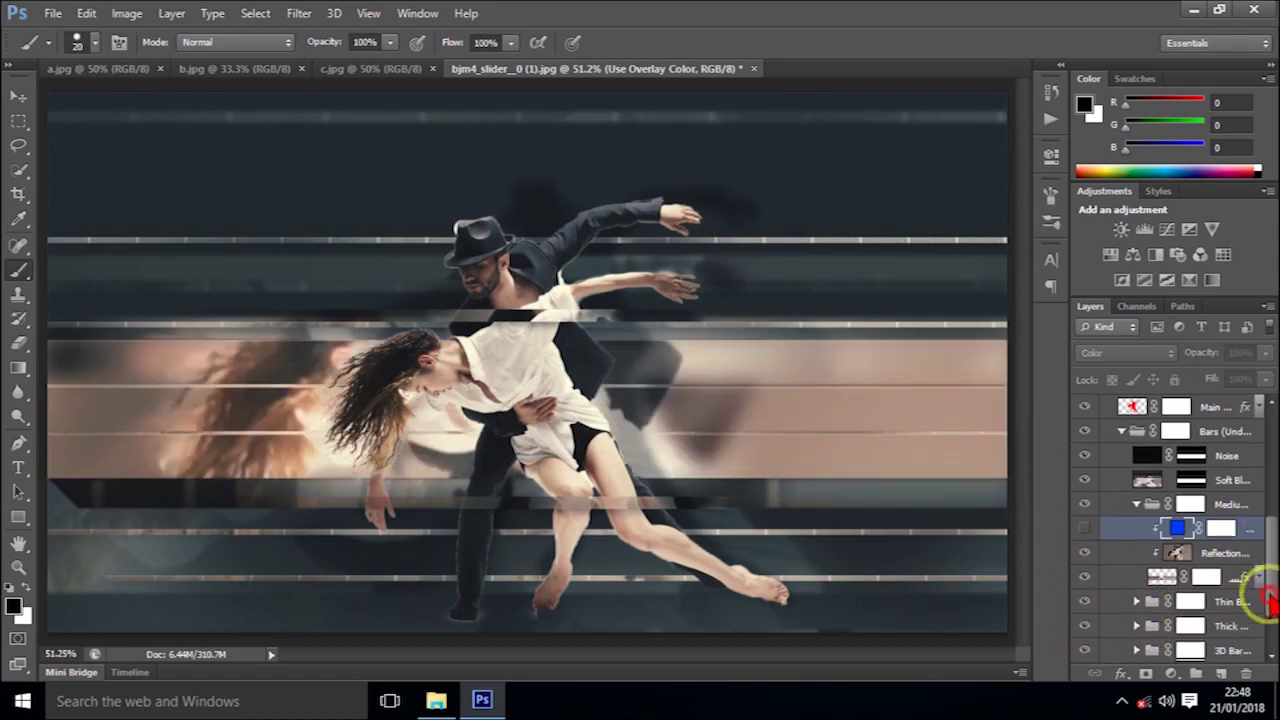
pyautogui.moveTo(1268, 598); pyautogui.dragTo(1268, 640)
pyautogui.click(1084, 528)
pyautogui.click(1084, 530)
pyautogui.click(1085, 554)
pyautogui.click(1085, 601)
# Step: Restore the background layer and try bright red fa0000 on the Background Color fill
pyautogui.click(1085, 601)
pyautogui.click(1130, 606)
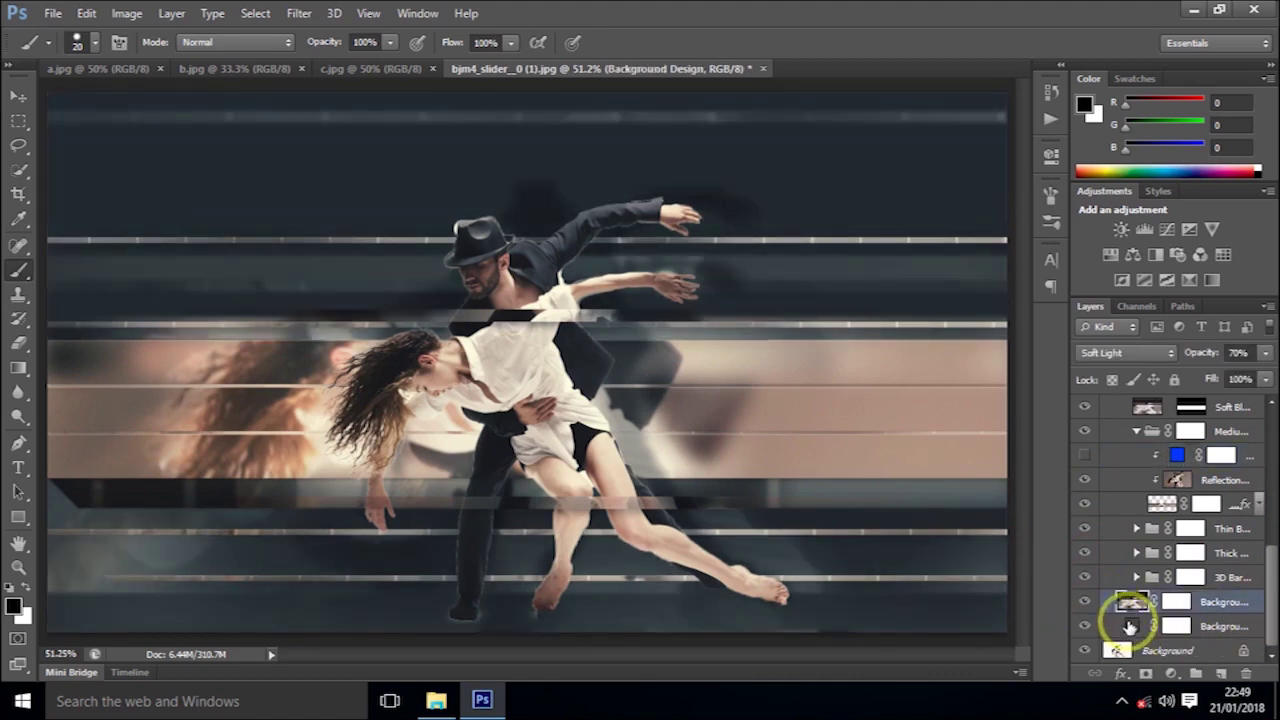
pyautogui.doubleClick(1131, 626)
pyautogui.click(706, 251)
pyautogui.click(739, 191)
# Step: Sample dark brown 634935 from the photo as the background fill colour
pyautogui.moveTo(832, 144); pyautogui.dragTo(957, 149)
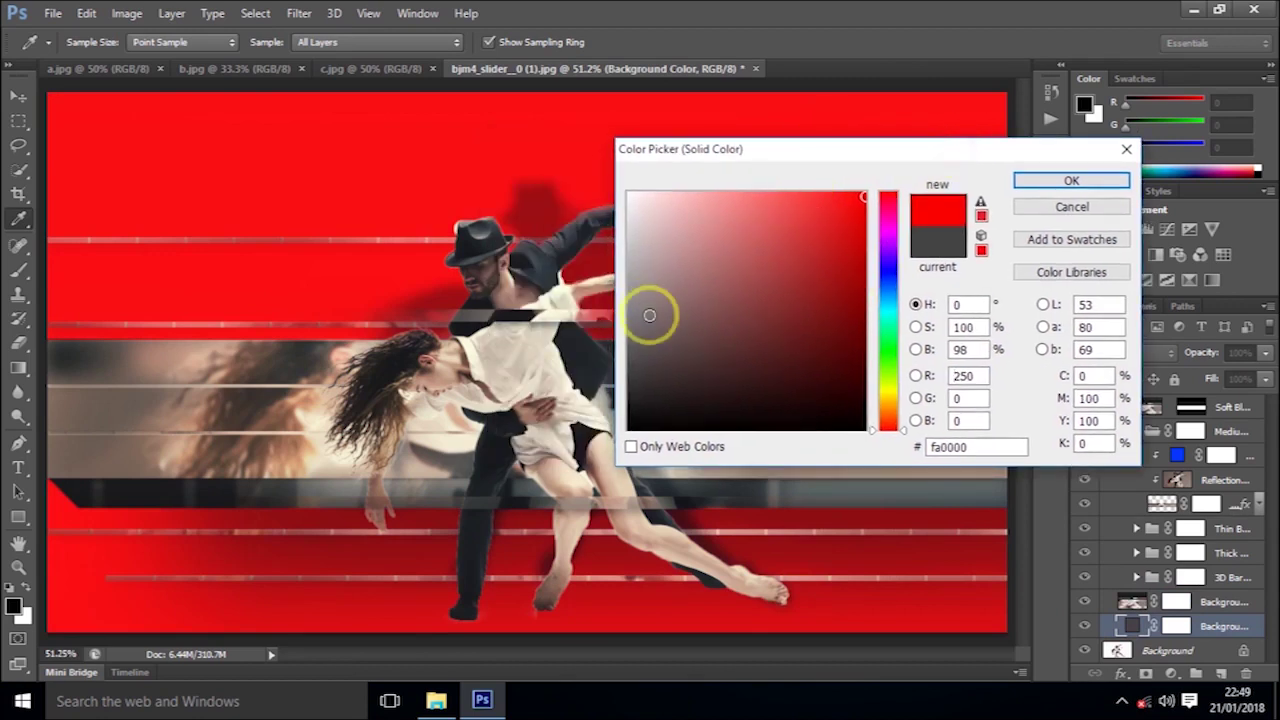
pyautogui.click(394, 398)
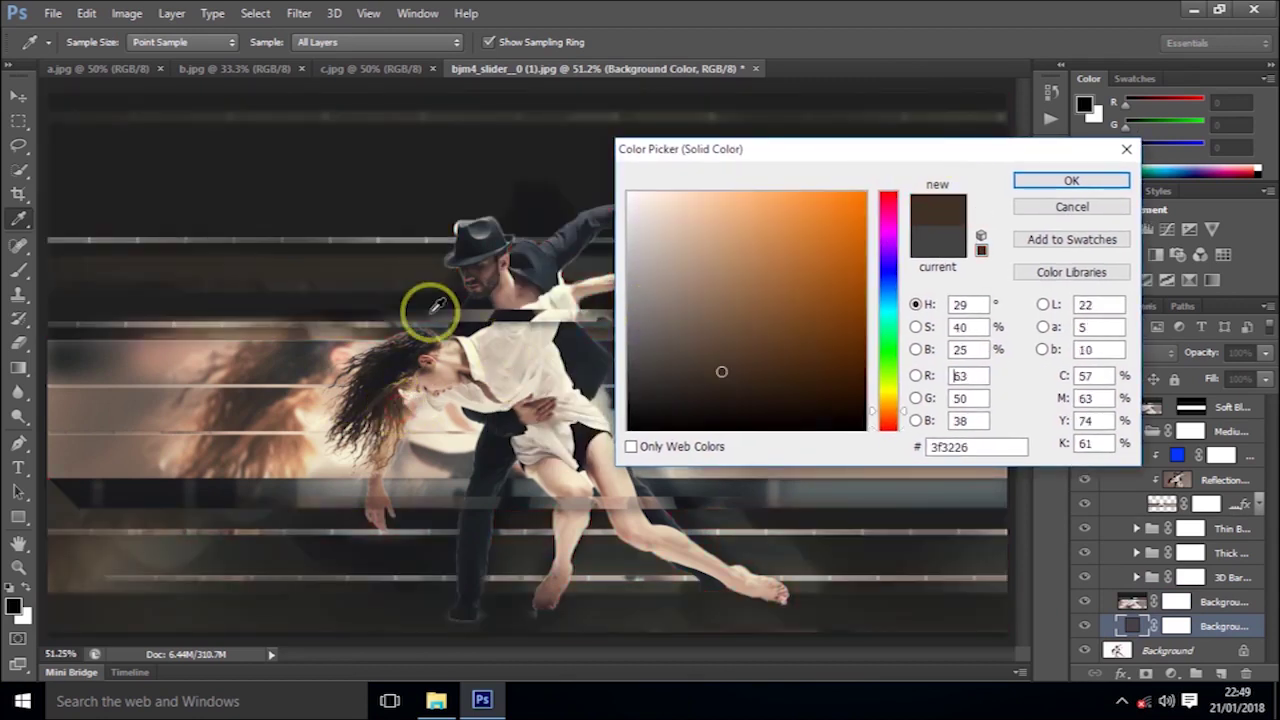
pyautogui.click(400, 412)
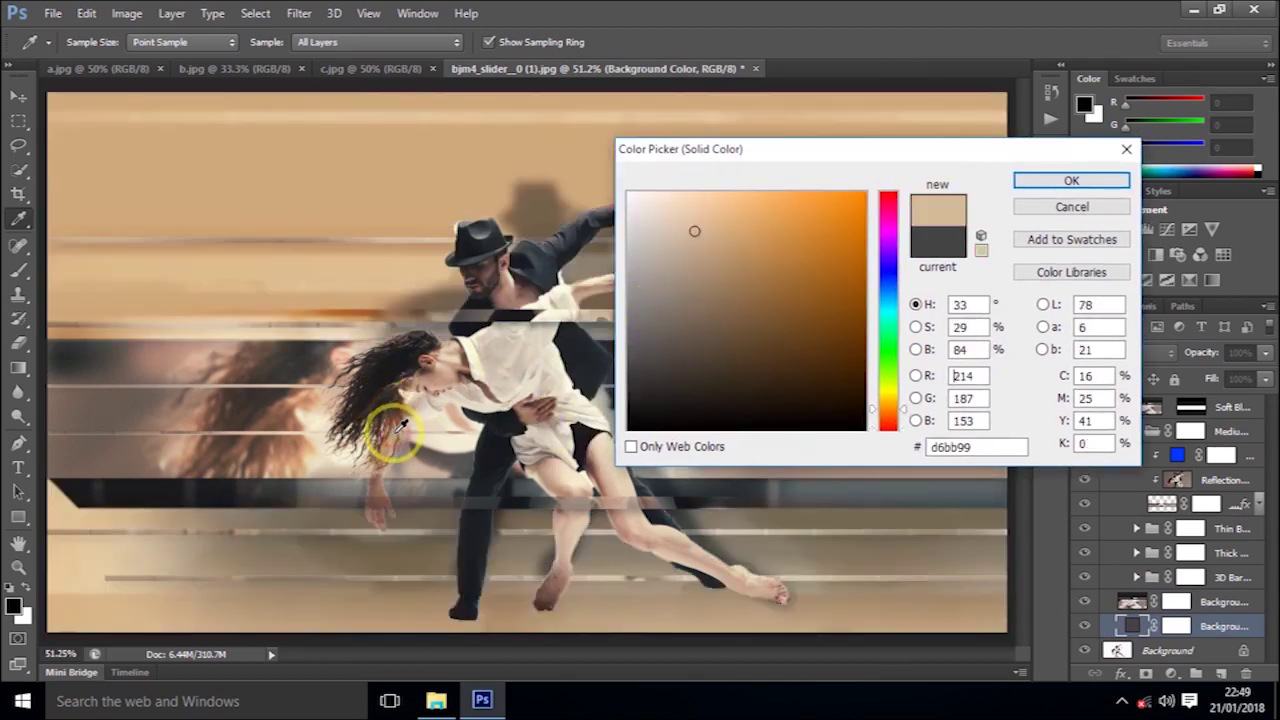
pyautogui.click(404, 408)
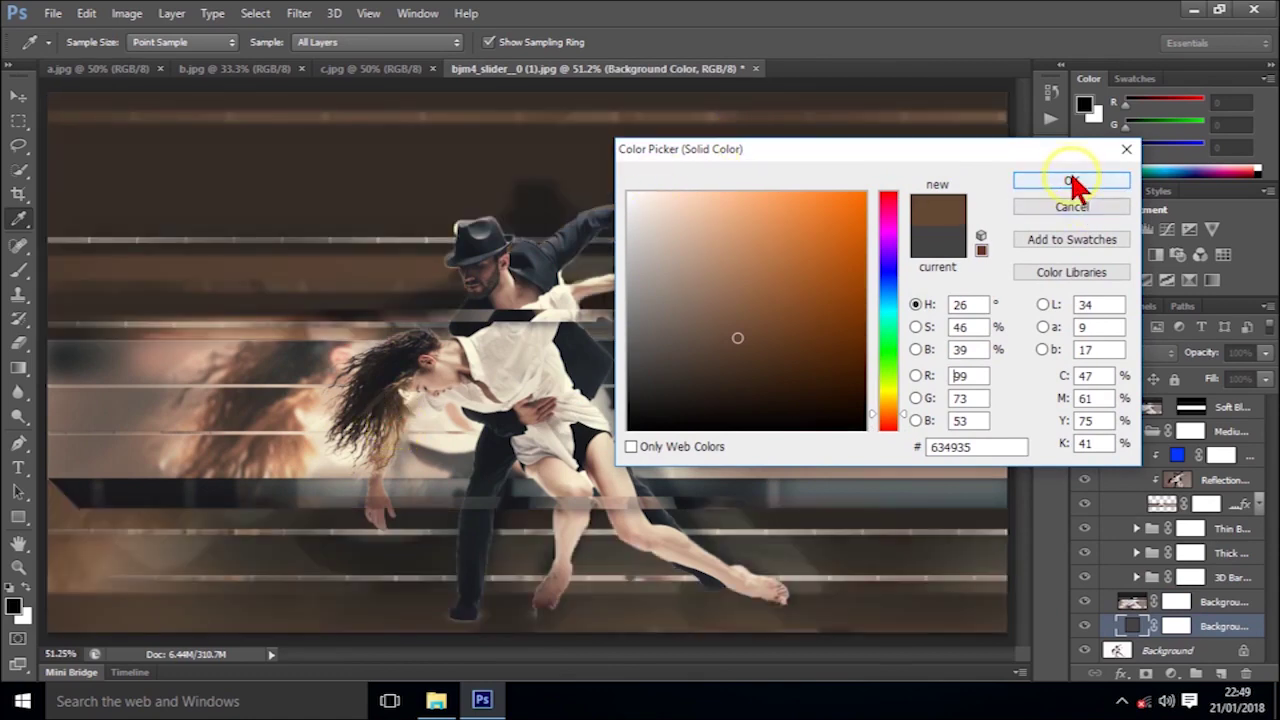
pyautogui.click(1071, 181)
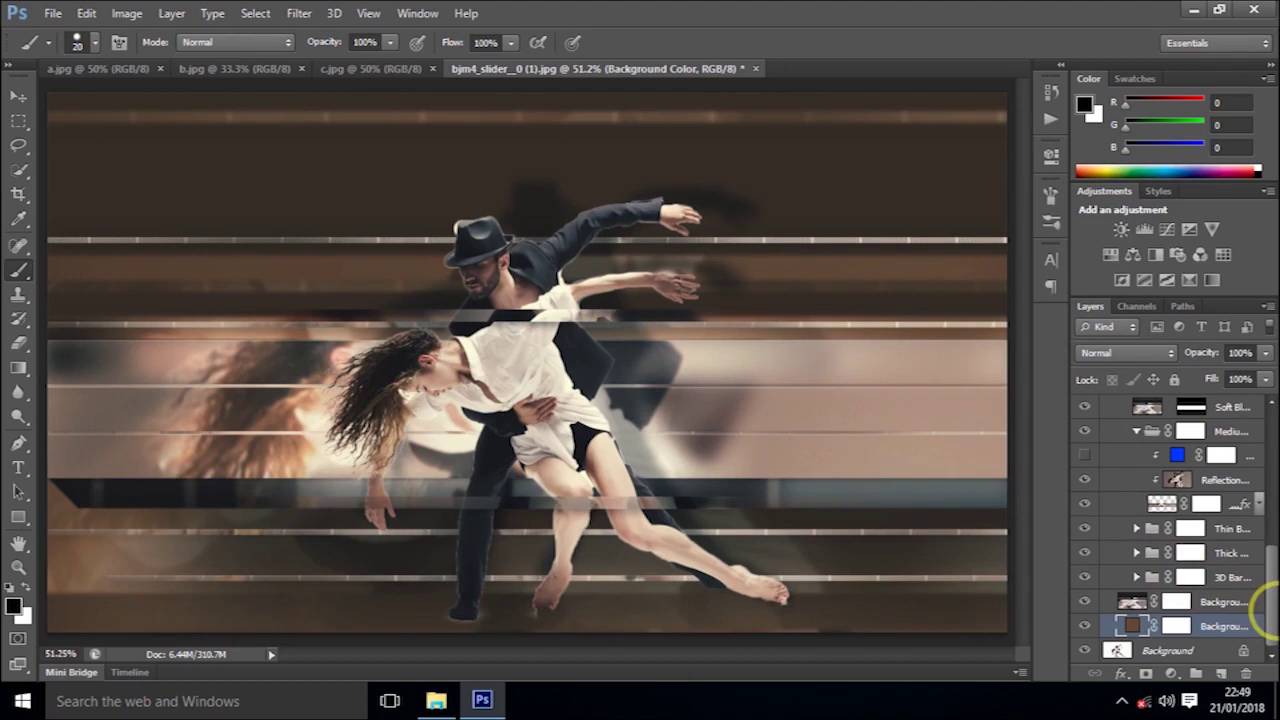
pyautogui.moveTo(1262, 591); pyautogui.dragTo(1265, 530)
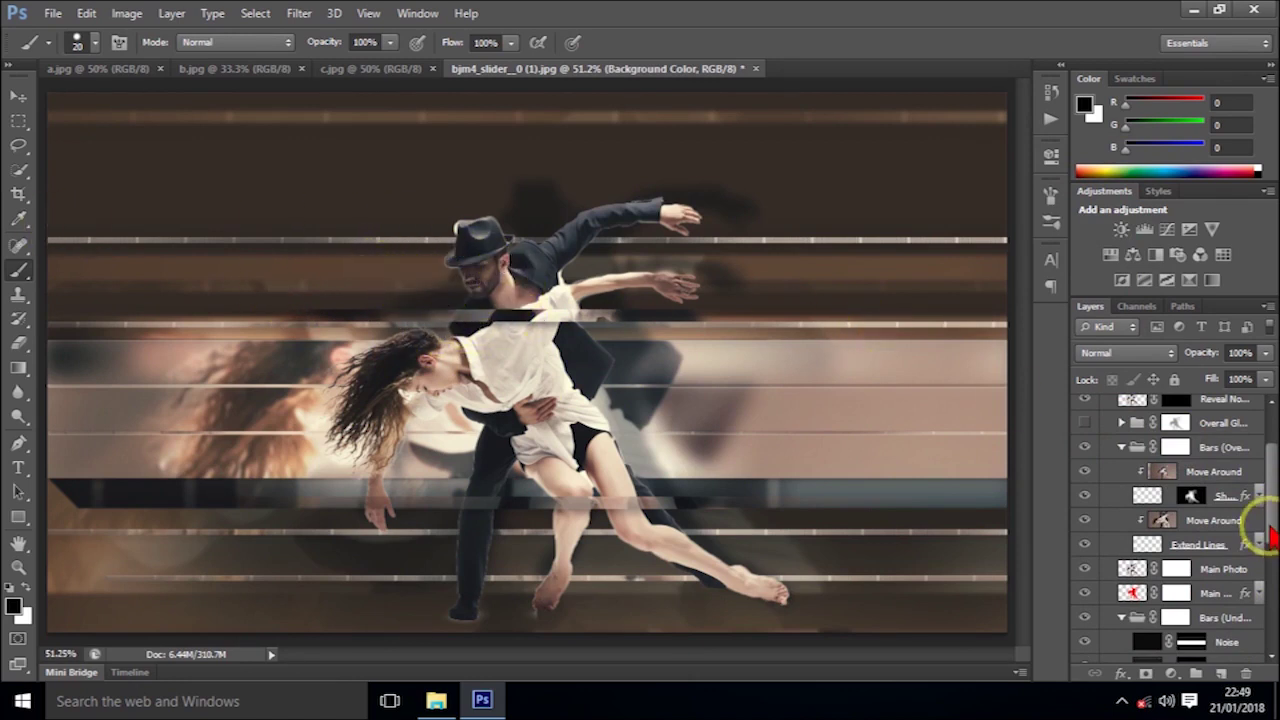
# Step: Select the Shadows layer, load both dancers' selection from the brush layer, and target its mask
pyautogui.moveTo(1268, 535); pyautogui.dragTo(1267, 440)
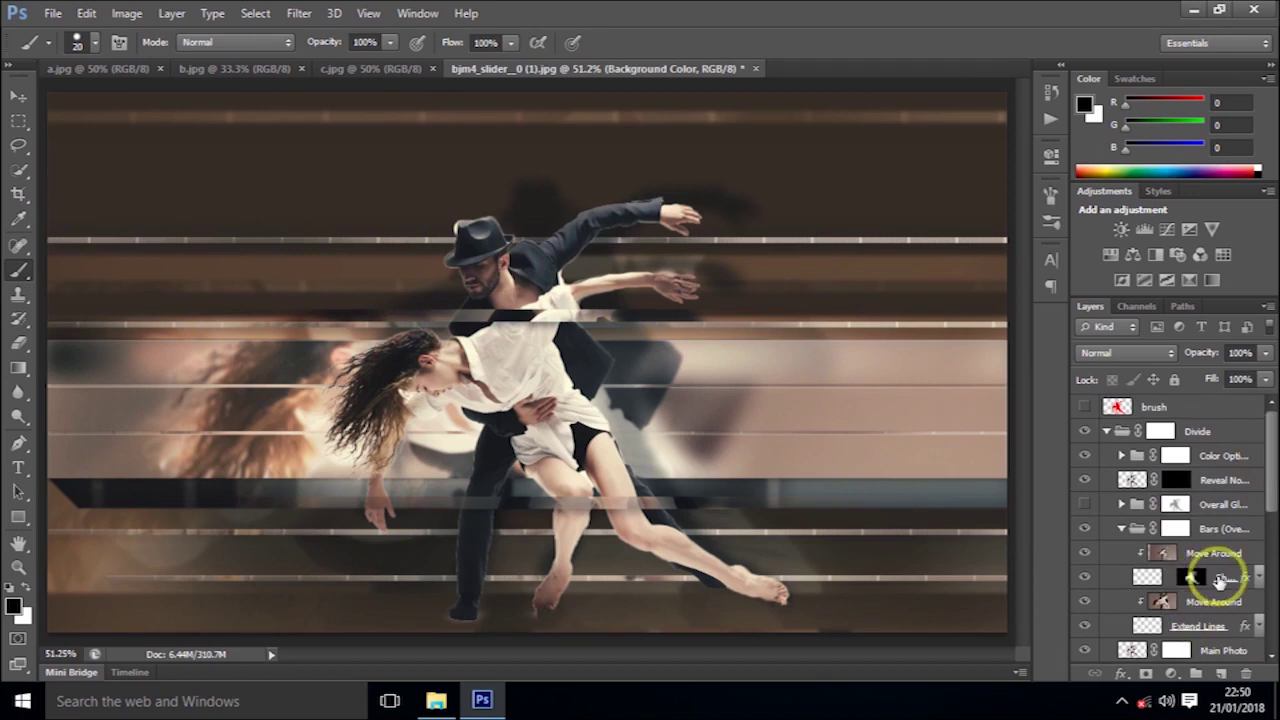
pyautogui.click(1192, 578)
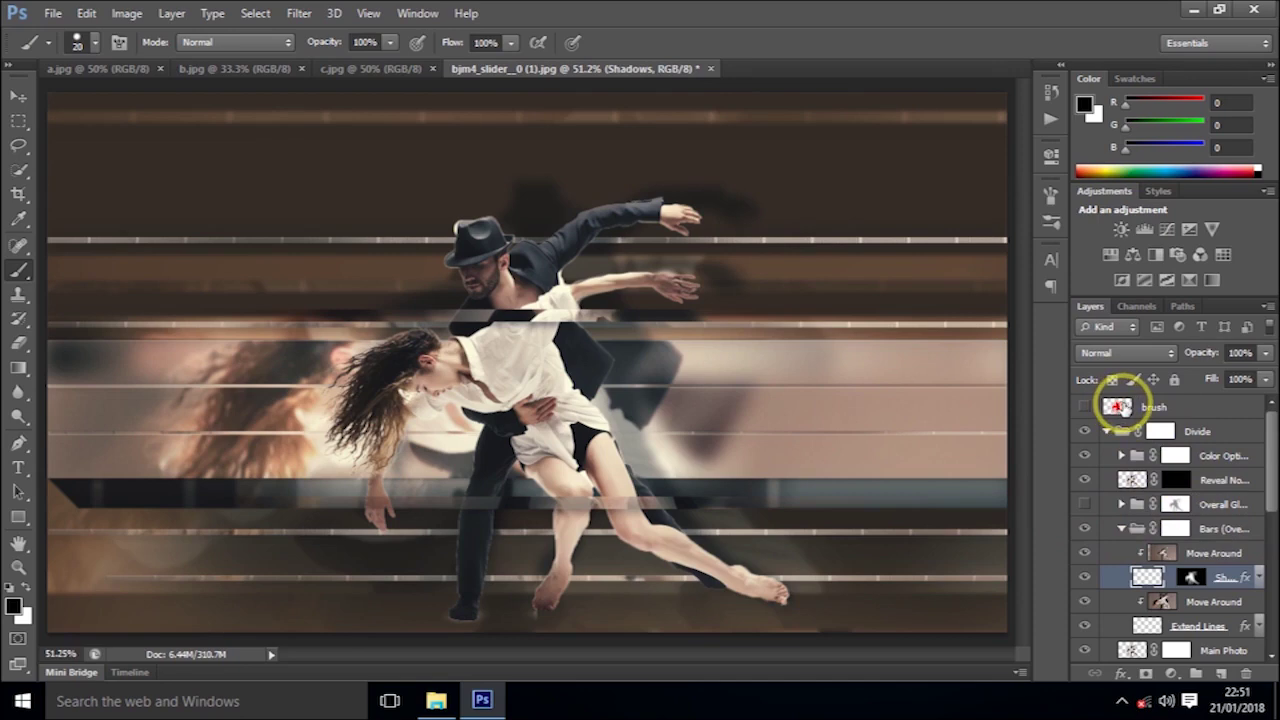
pyautogui.keyDown('ctrl'); pyautogui.click(1118, 406); pyautogui.keyUp('ctrl')
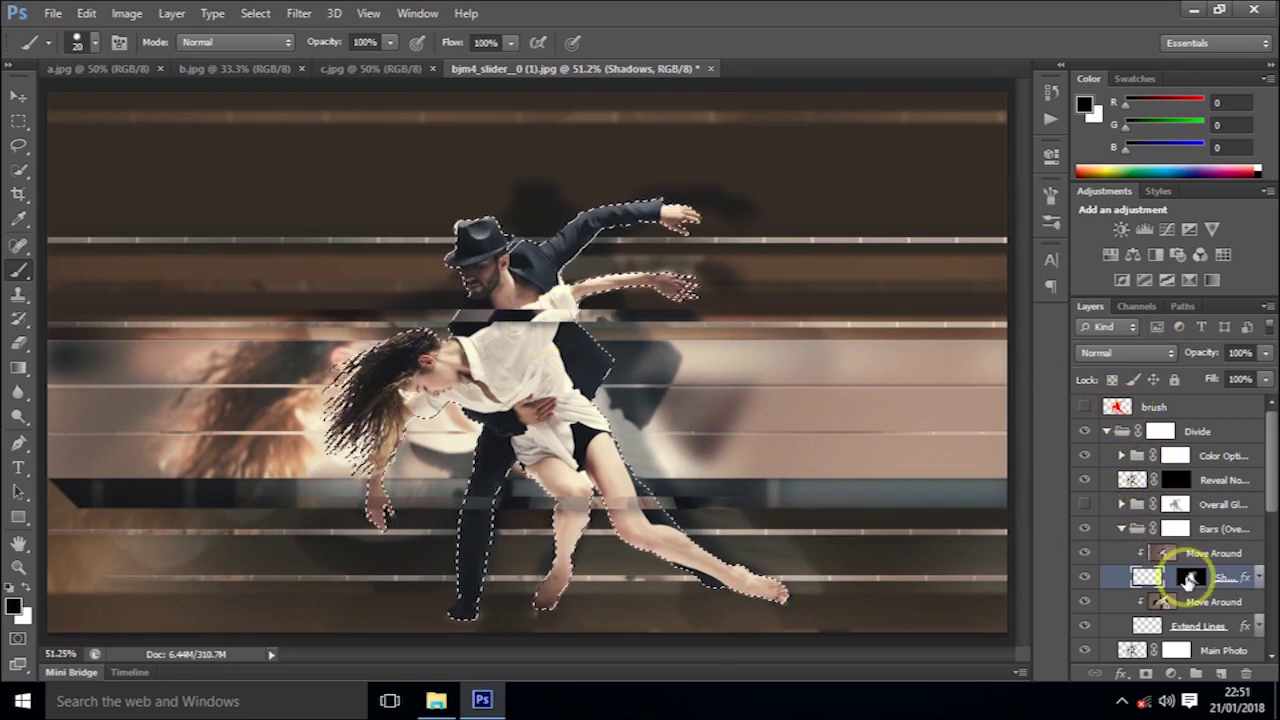
pyautogui.click(1188, 578)
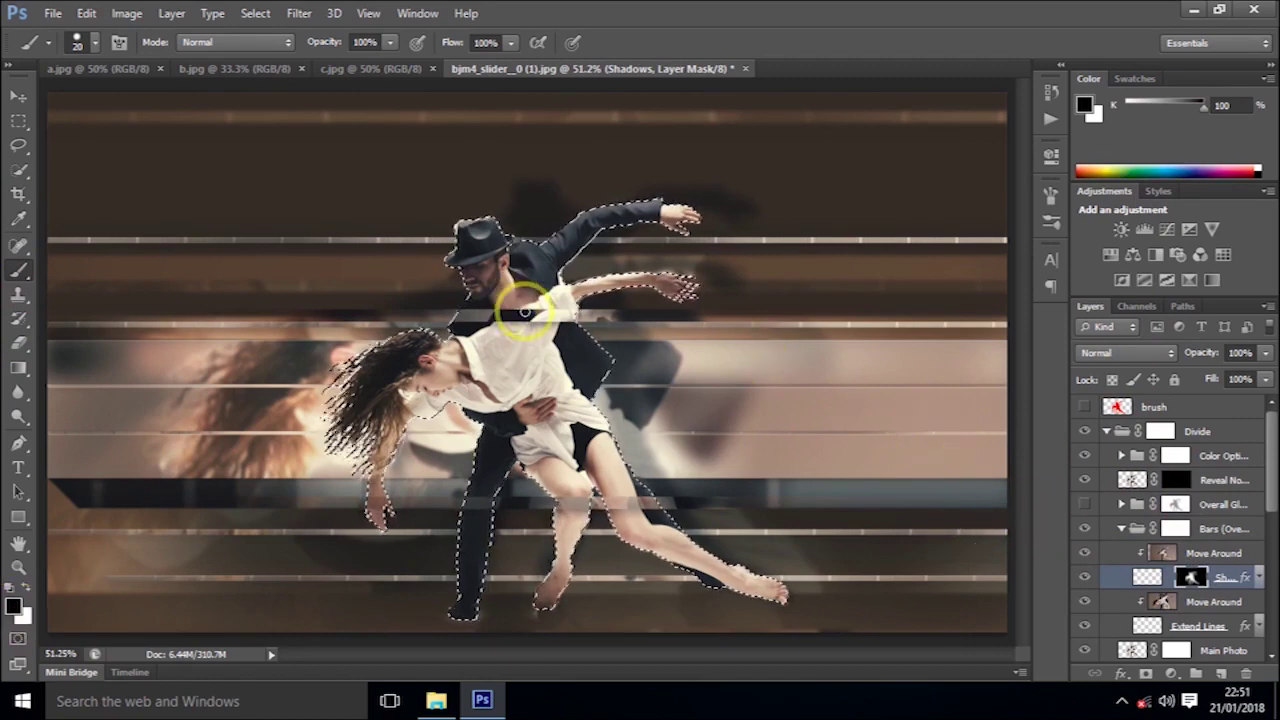
# Step: Paint the Shadows mask over the shoulder, thigh, knee, leg and arm, deselecting midway
pyautogui.press(']')
pyautogui.moveTo(525, 311)
pyautogui.mouseDown()
pyautogui.moveTo(558, 346)
pyautogui.moveTo(481, 317)
pyautogui.mouseUp()
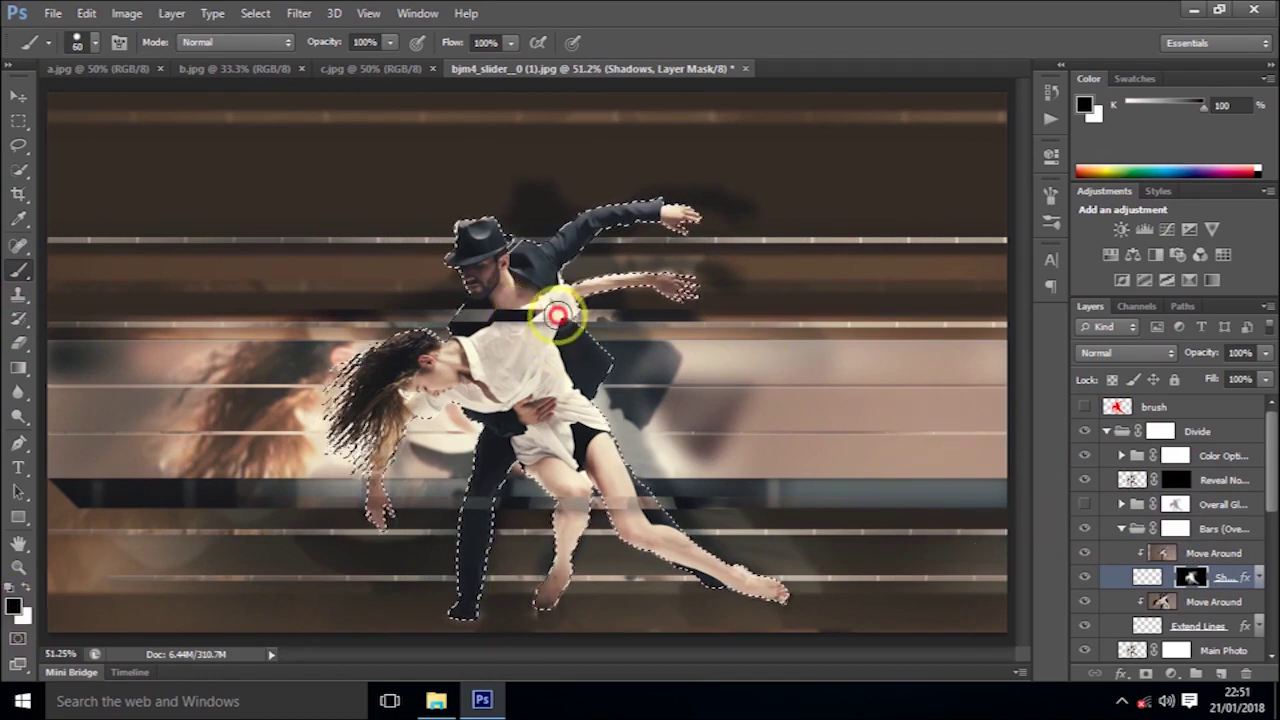
pyautogui.moveTo(471, 320); pyautogui.dragTo(566, 515)
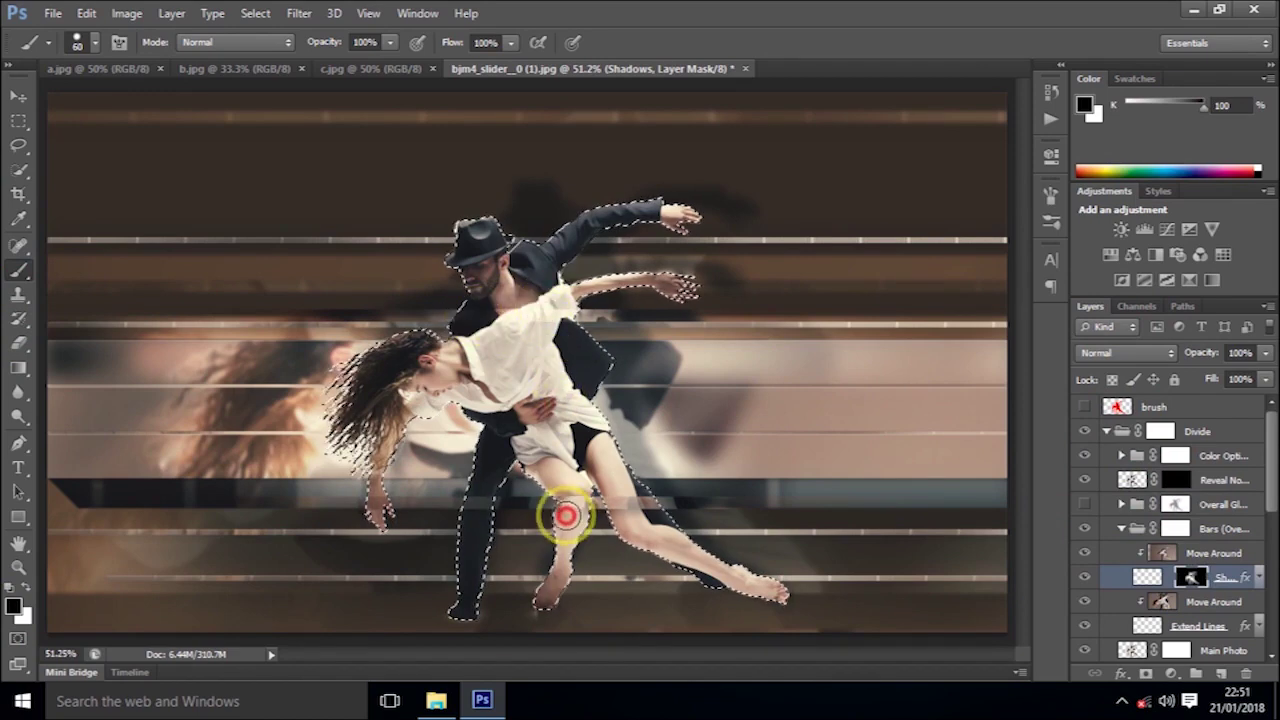
pyautogui.moveTo(617, 492); pyautogui.dragTo(472, 519)
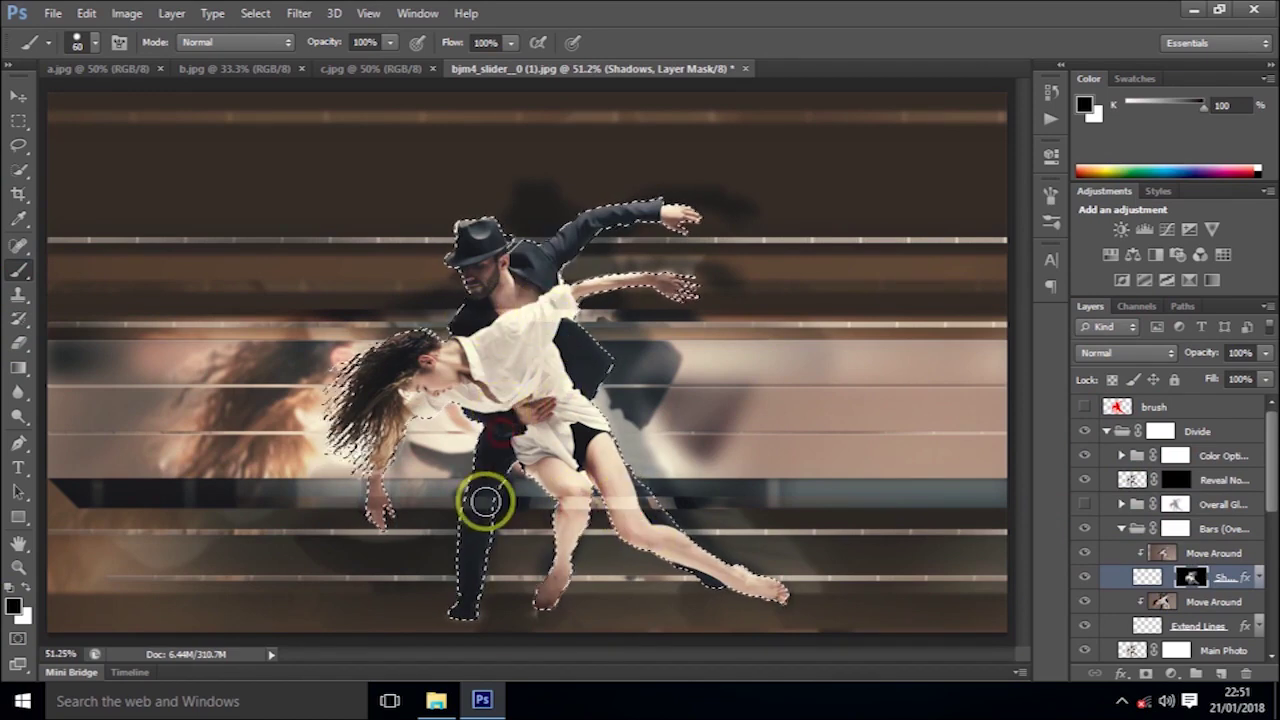
pyautogui.hotkey('ctrl', 'd')
pyautogui.moveTo(563, 350); pyautogui.dragTo(718, 320)
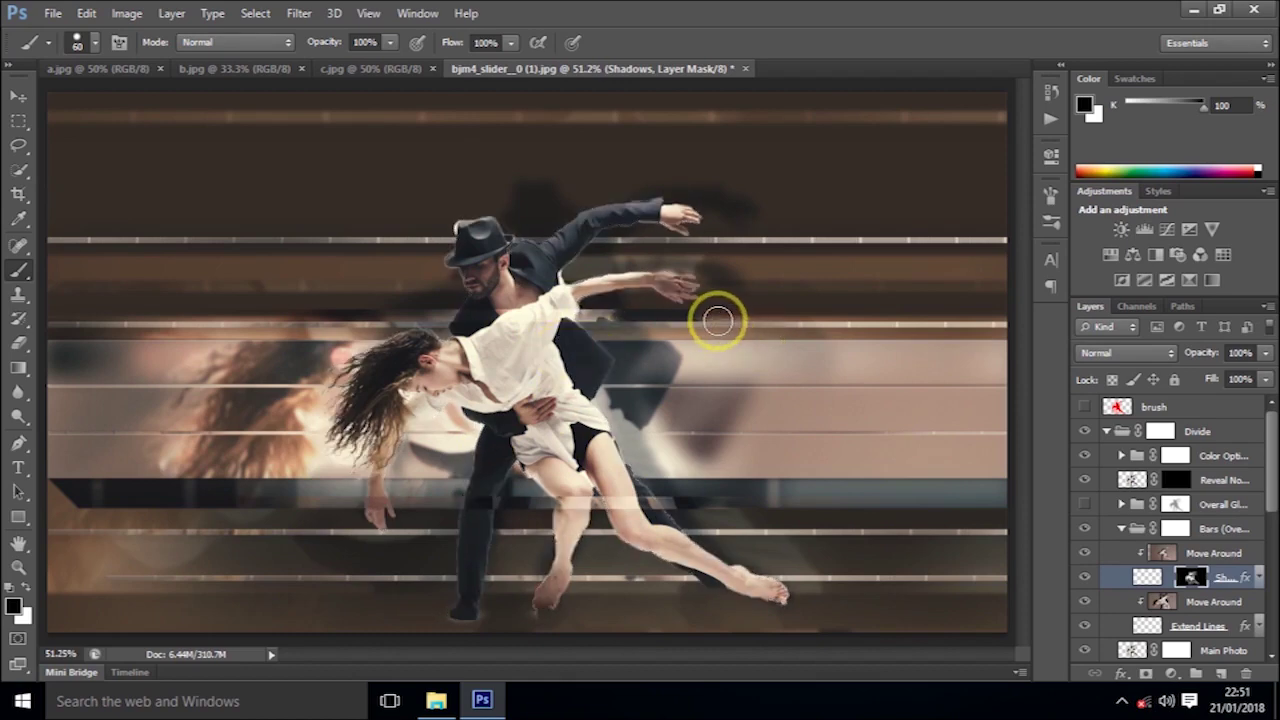